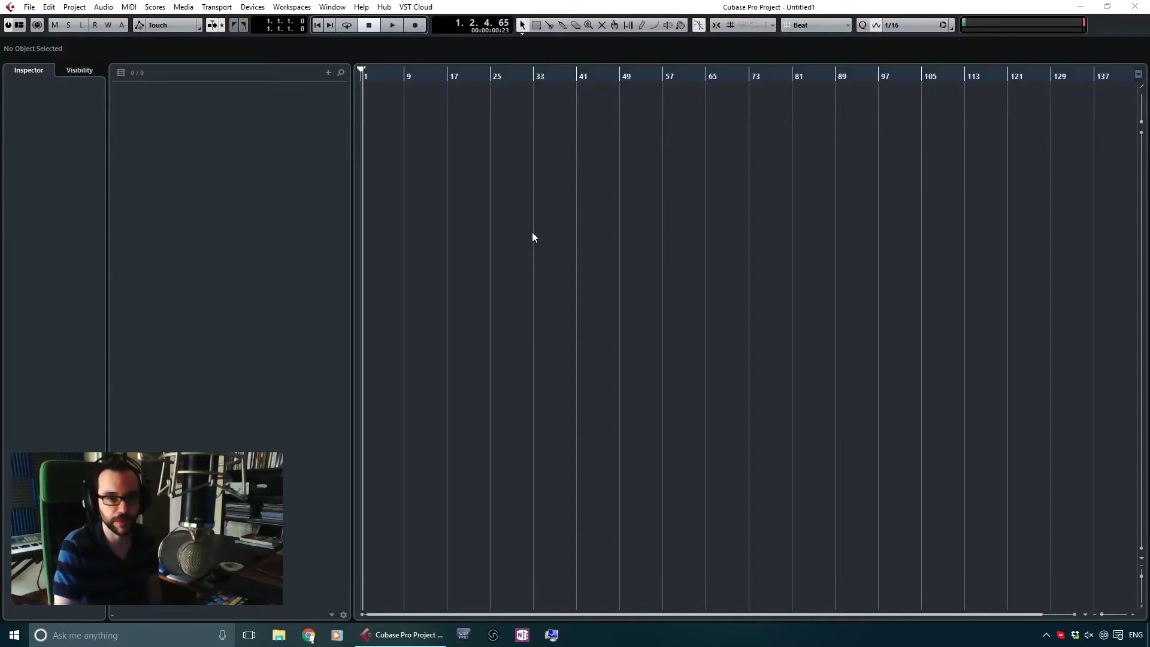
Add a Kontakt 5 instrument track and browse Kontakt's Ensemble Woods instrument files.
right_click(240, 107)
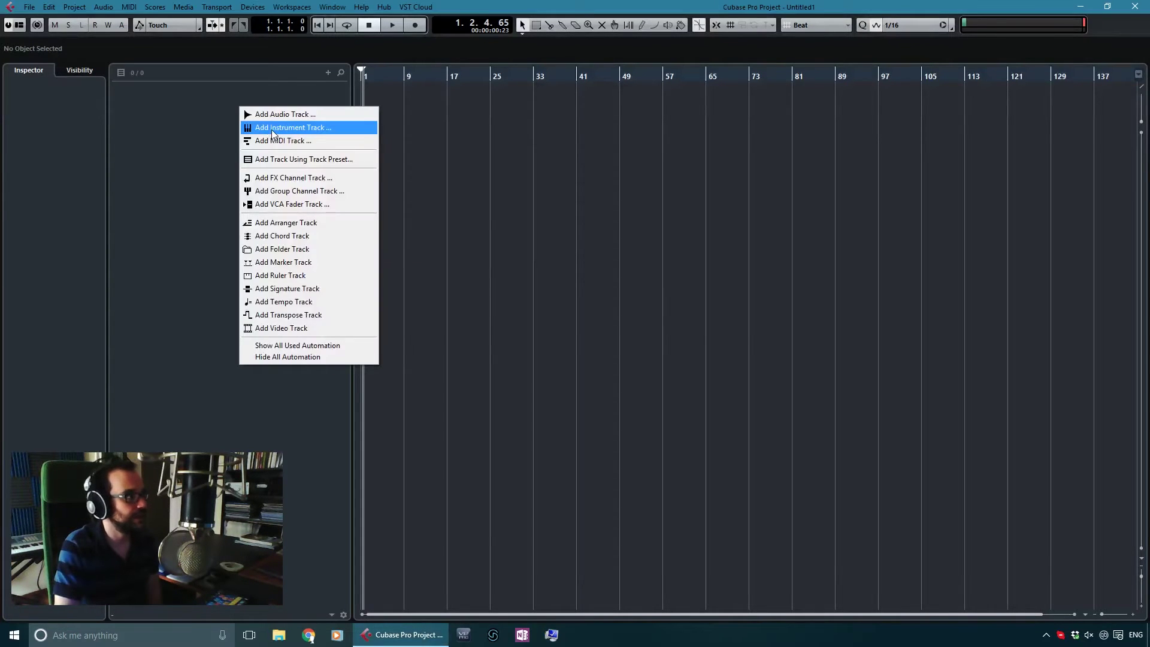
click(271, 124)
click(530, 320)
text(kontakt)
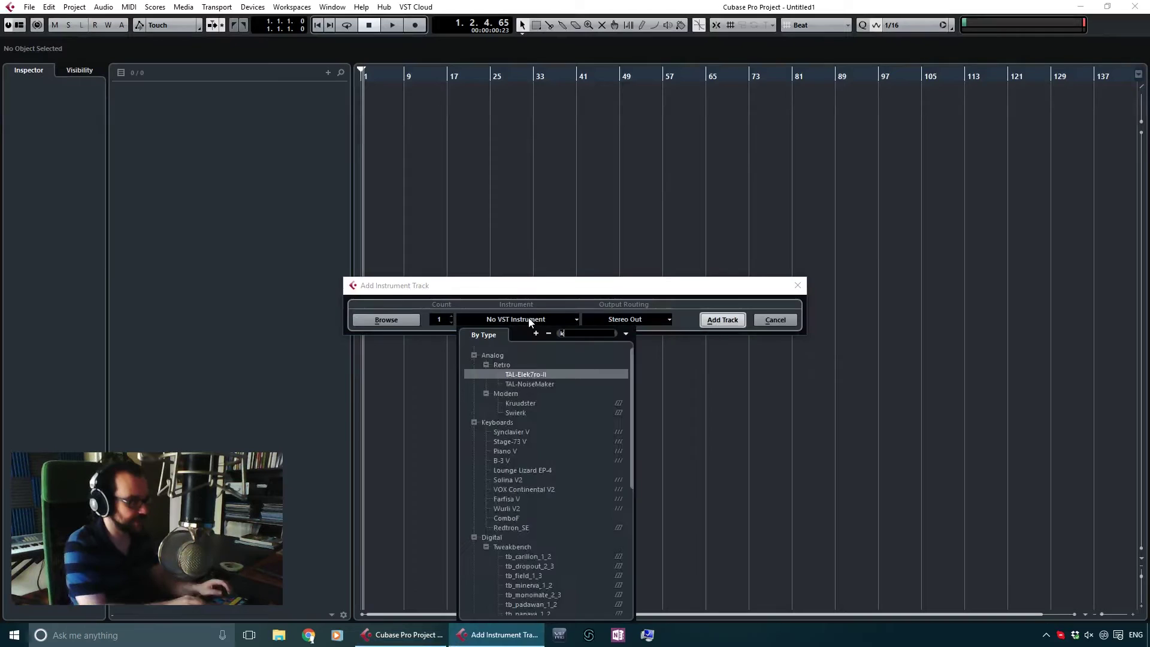
key(Return)
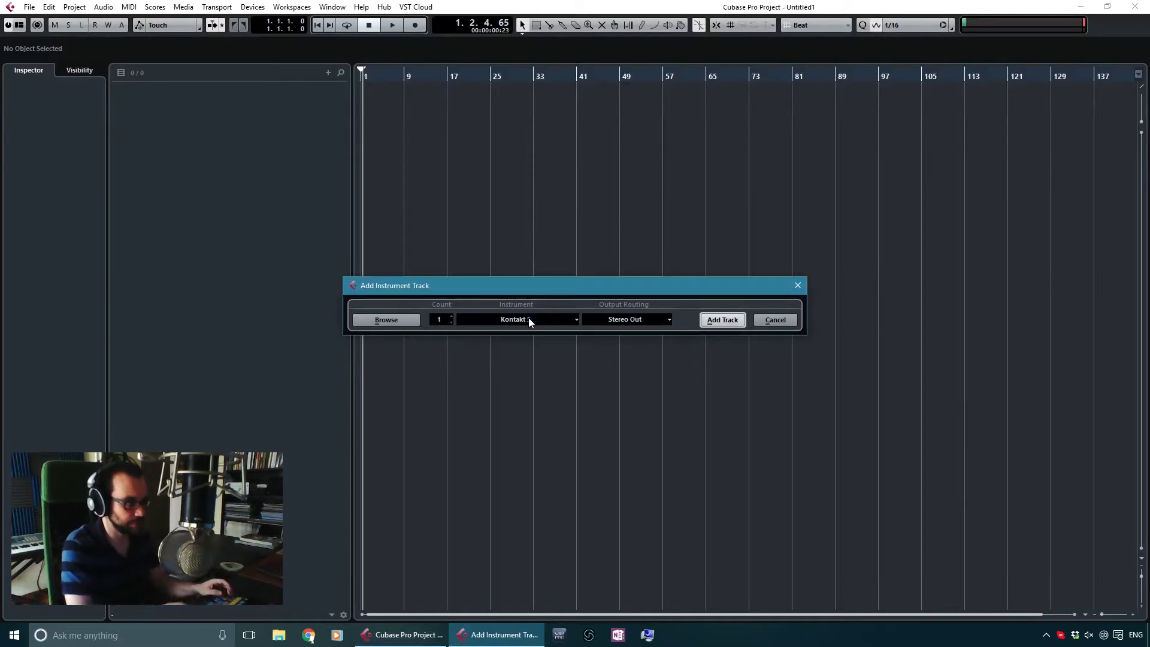
click(716, 323)
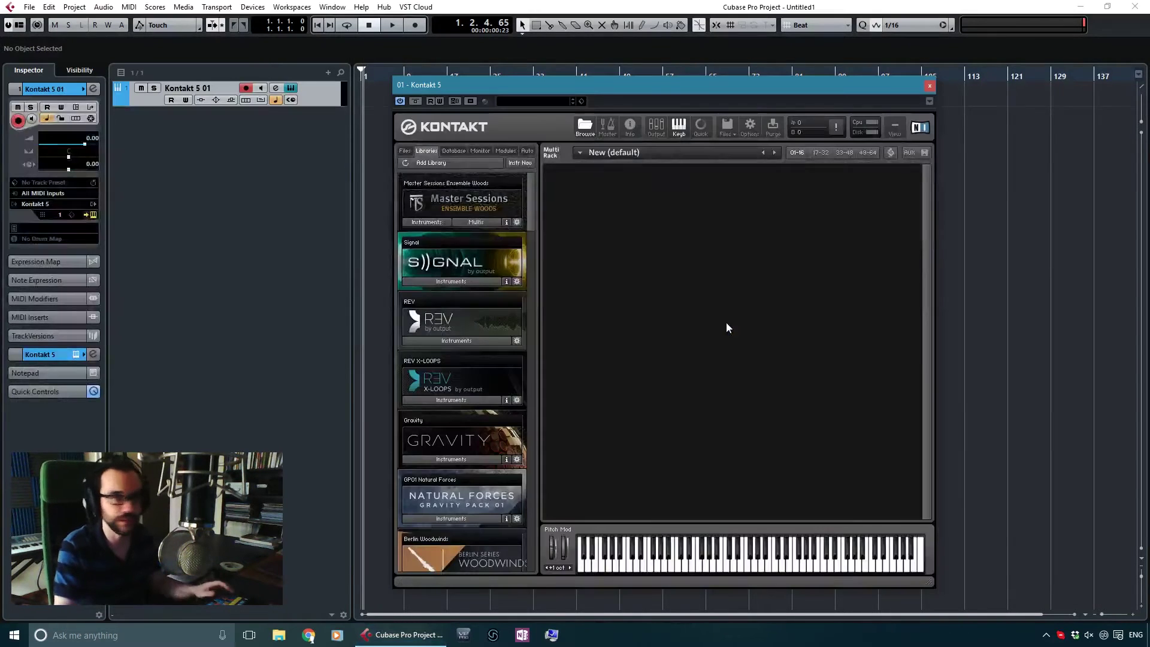
click(417, 223)
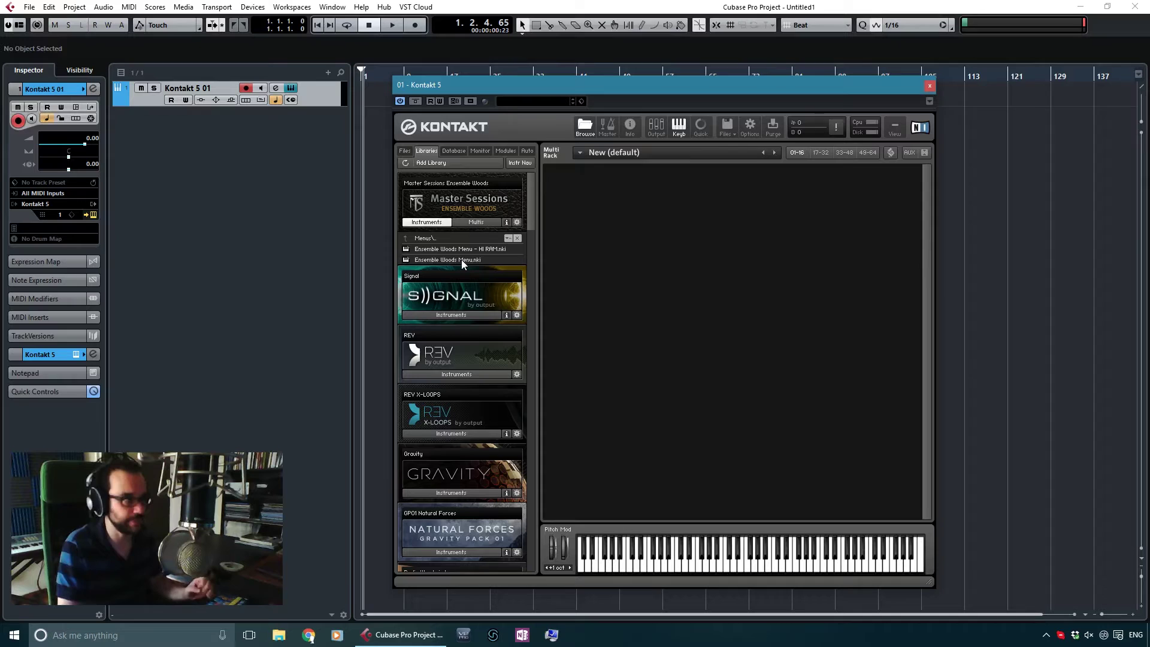
Load Ensemble Woods Menu.nki, collapse it, and load Signal.nki into the Kontakt rack.
double_click(462, 261)
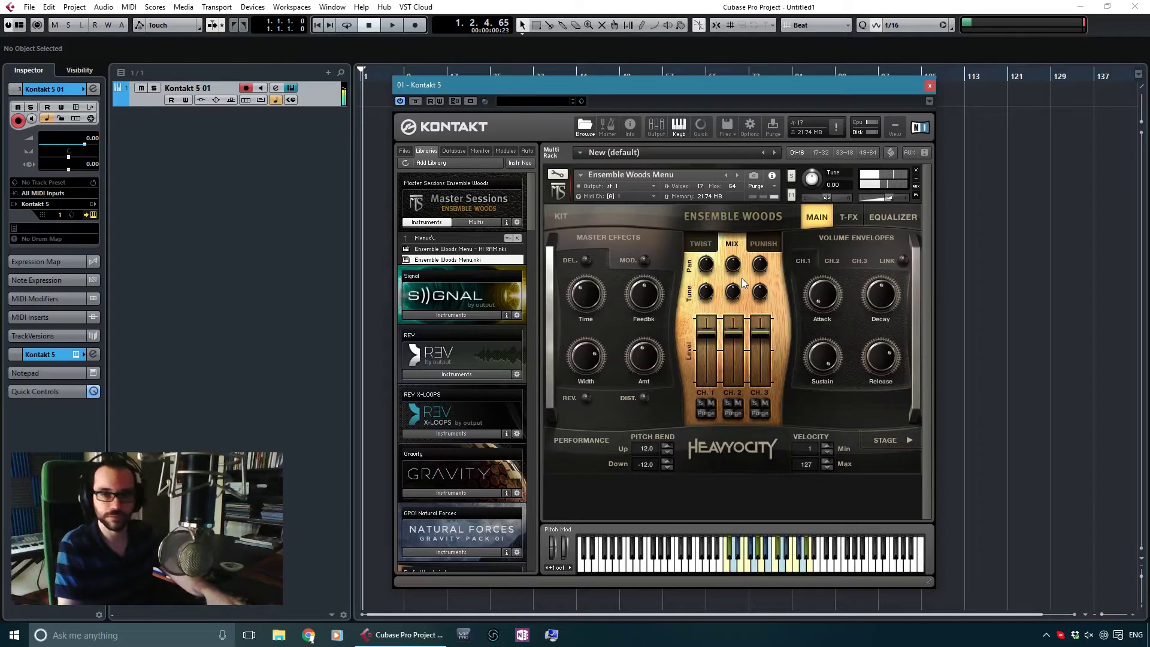
click(916, 179)
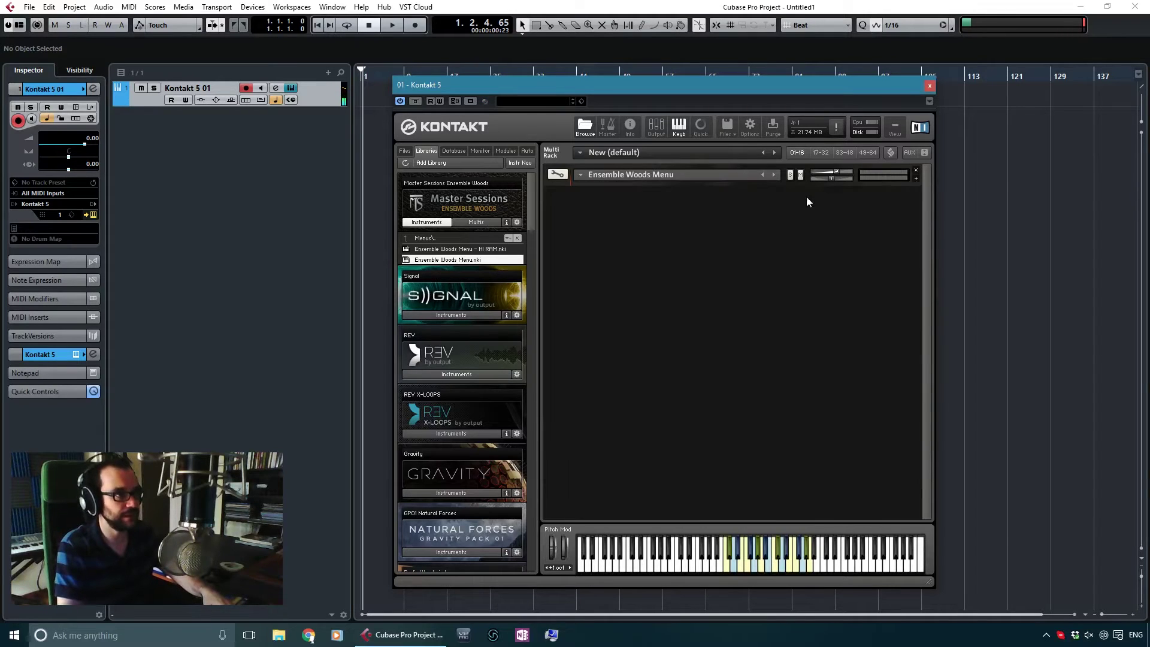
click(444, 315)
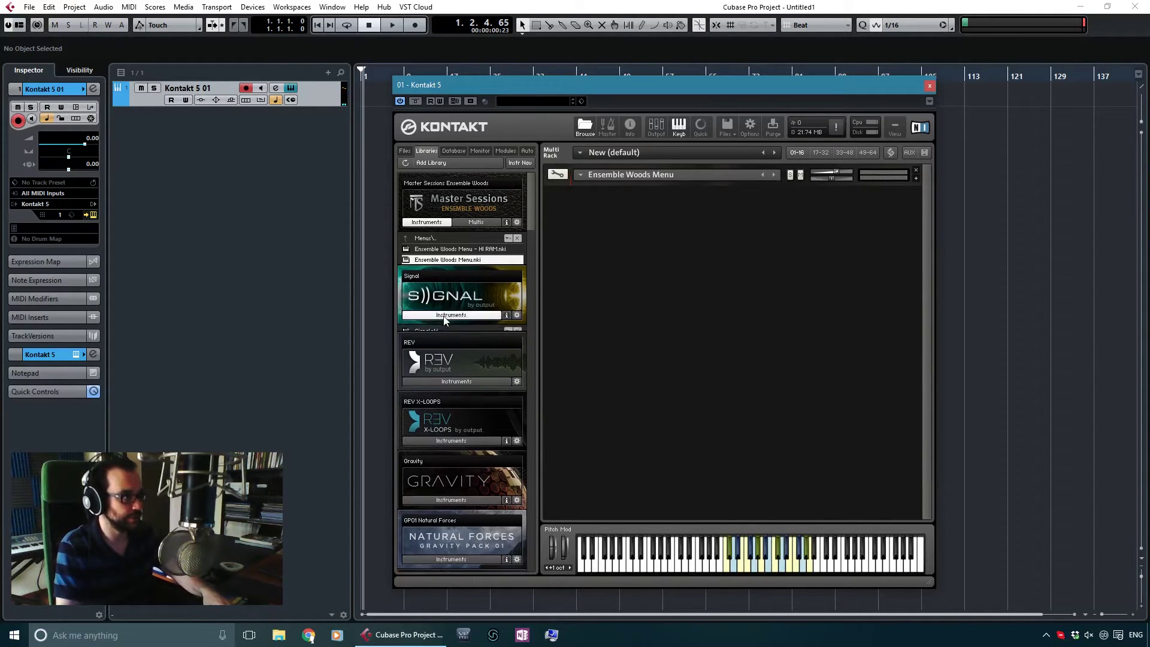
double_click(429, 332)
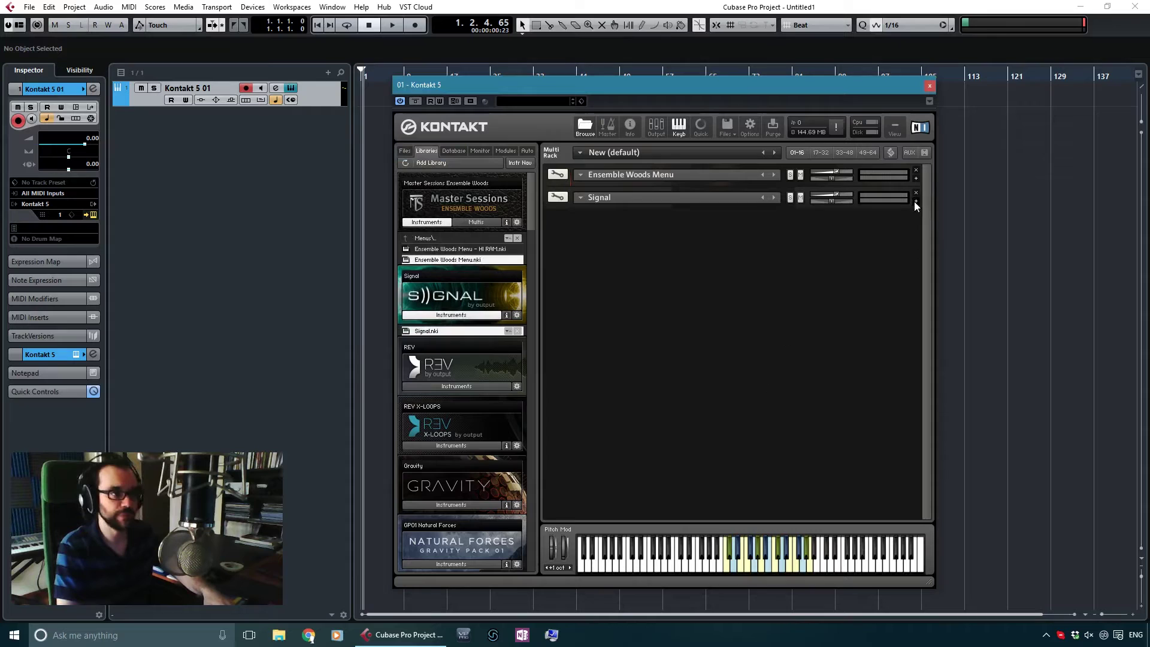
Set Signal to MIDI channel A 1 and lower its volume to -13.3.
click(915, 201)
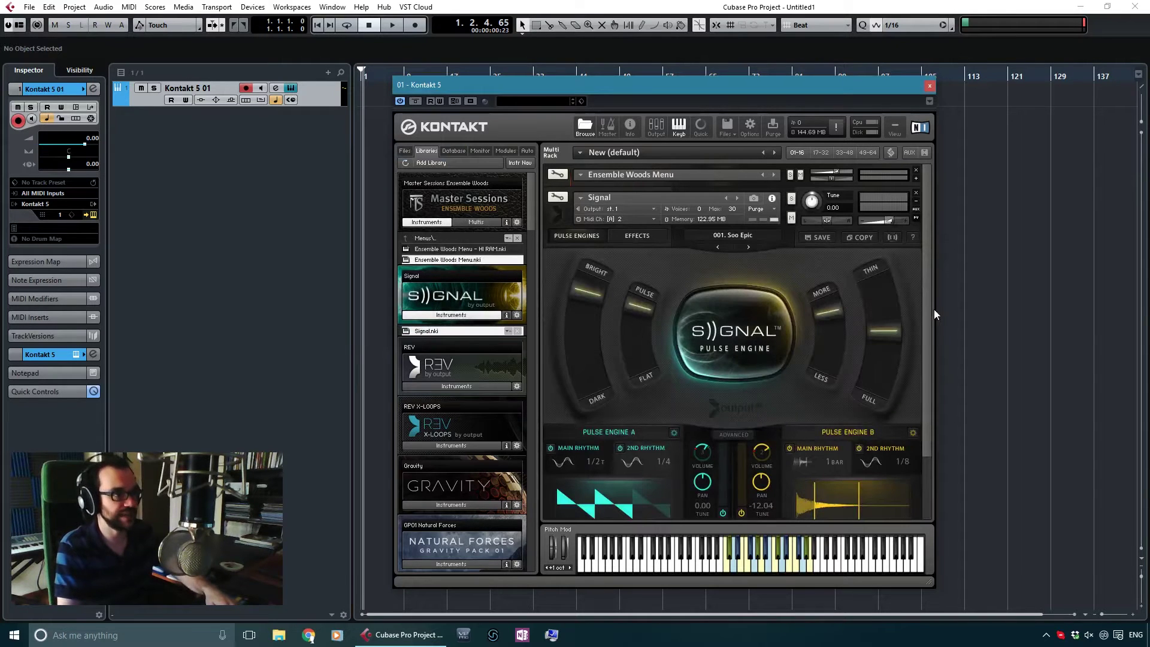
drag(926, 304, 928, 333)
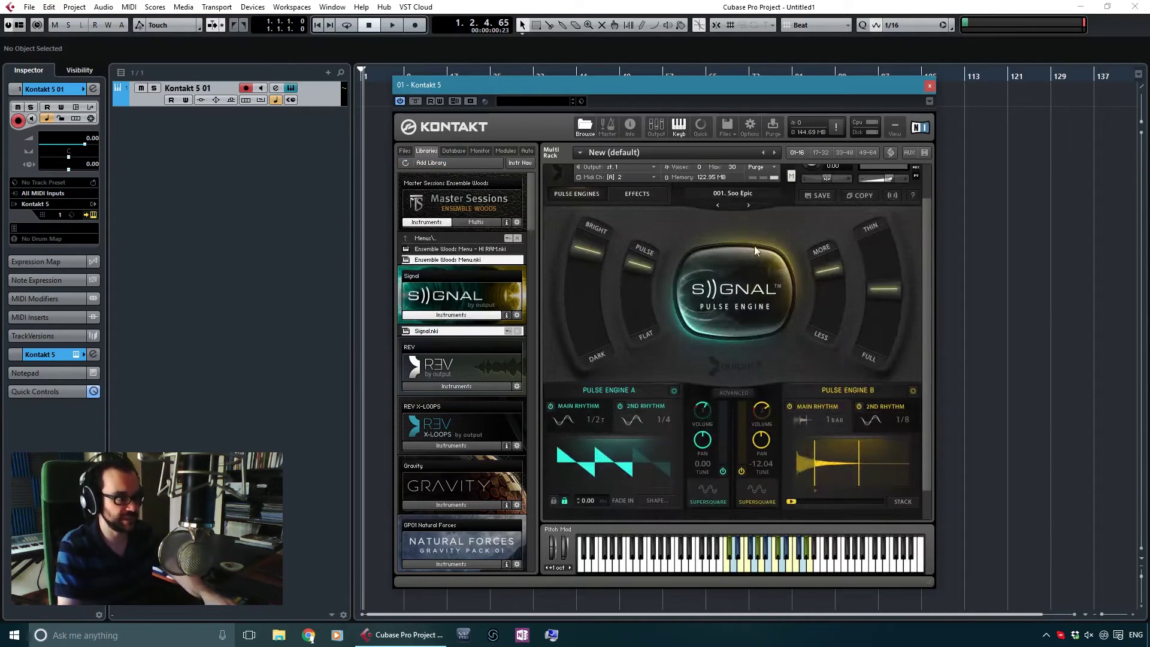
click(630, 177)
click(685, 202)
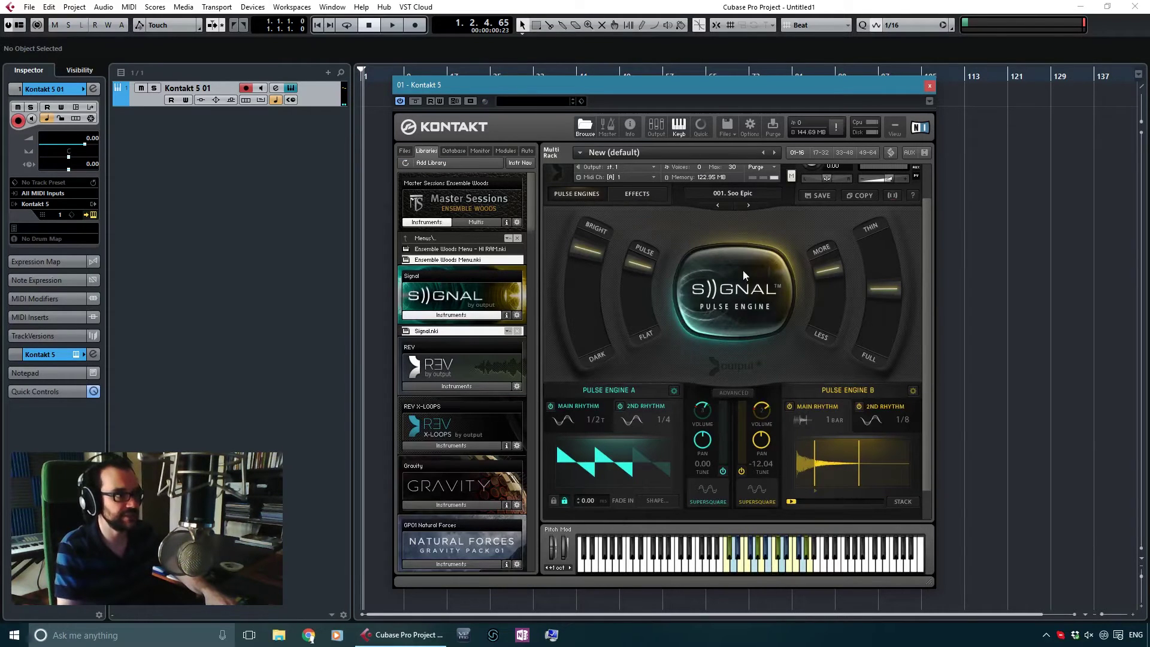
scroll(773, 309, up, 2)
scroll(772, 309, up, 1)
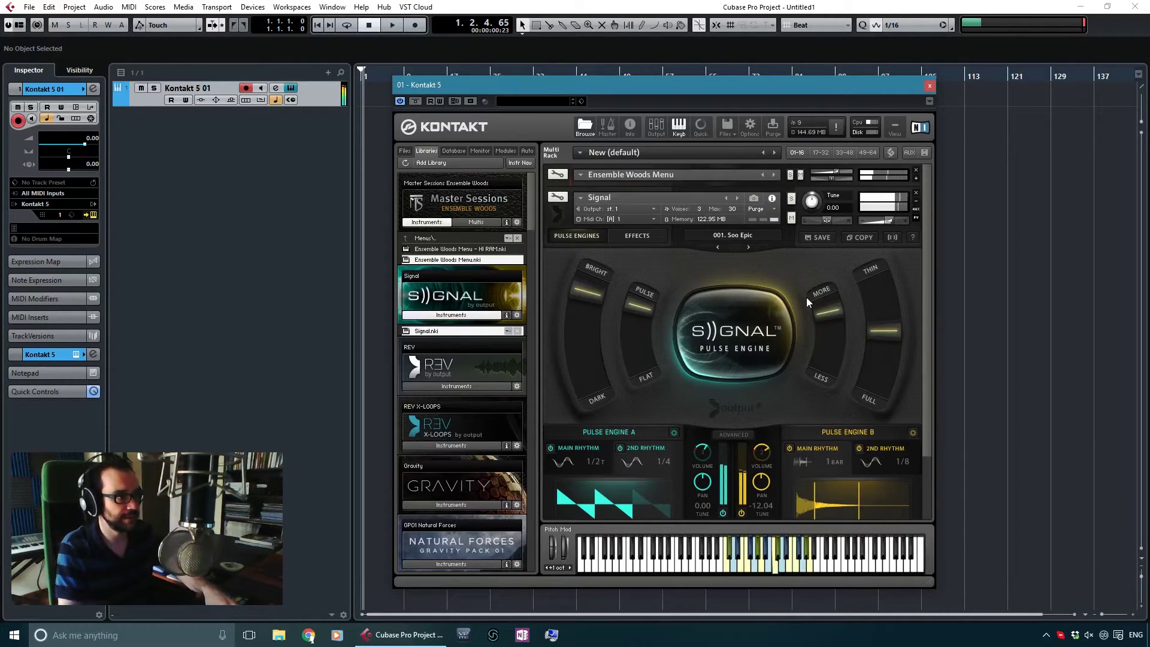
drag(888, 221, 874, 227)
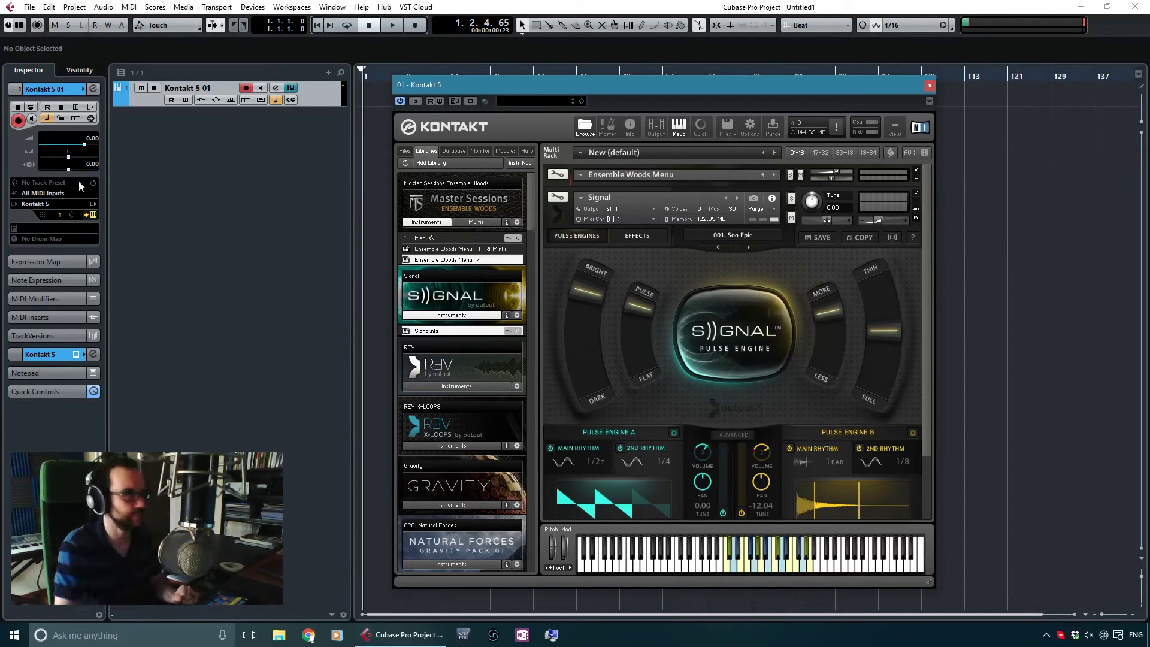
Close Kontakt and add a Piano V instrument track below Kontakt 5 01.
click(928, 88)
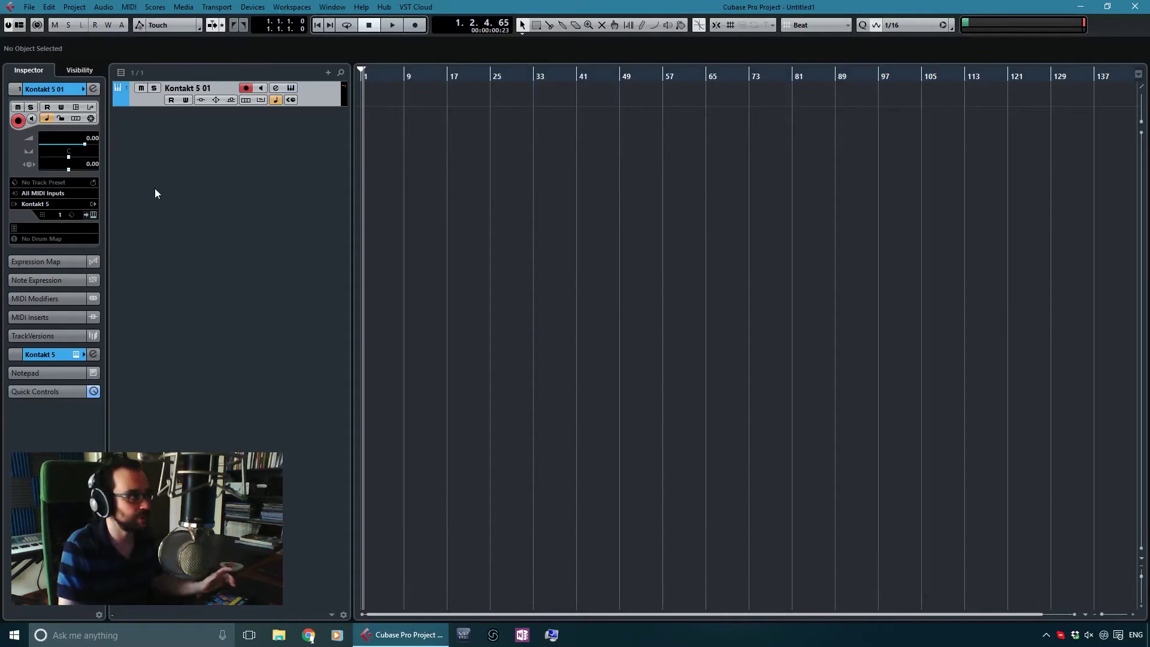
right_click(253, 138)
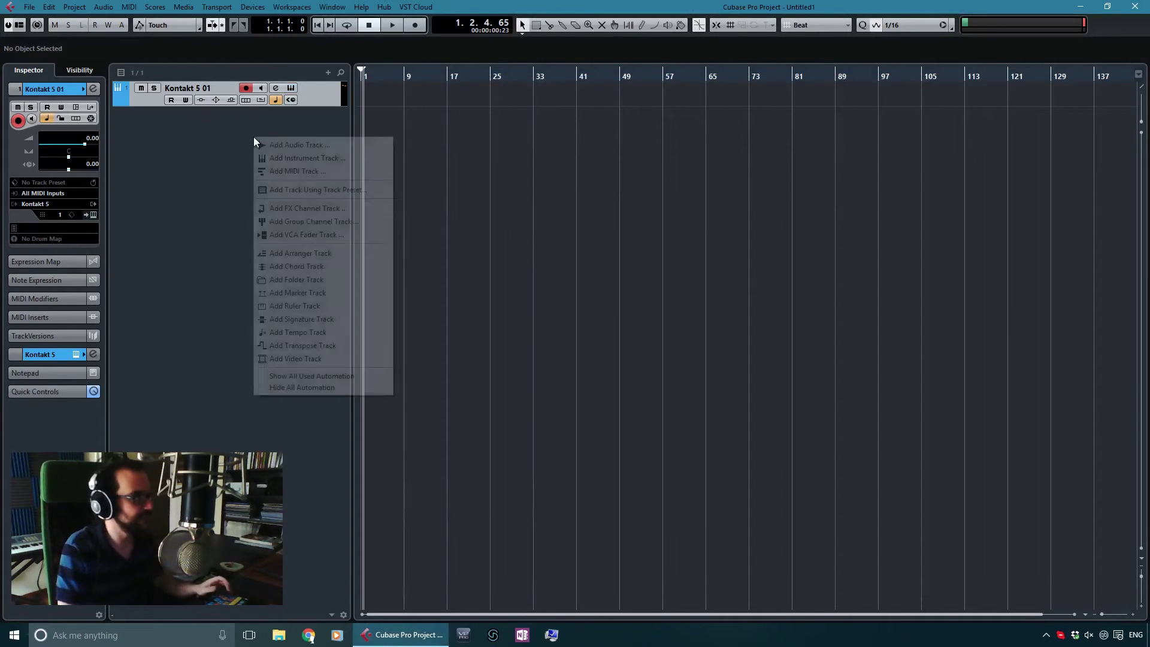
click(279, 156)
click(513, 320)
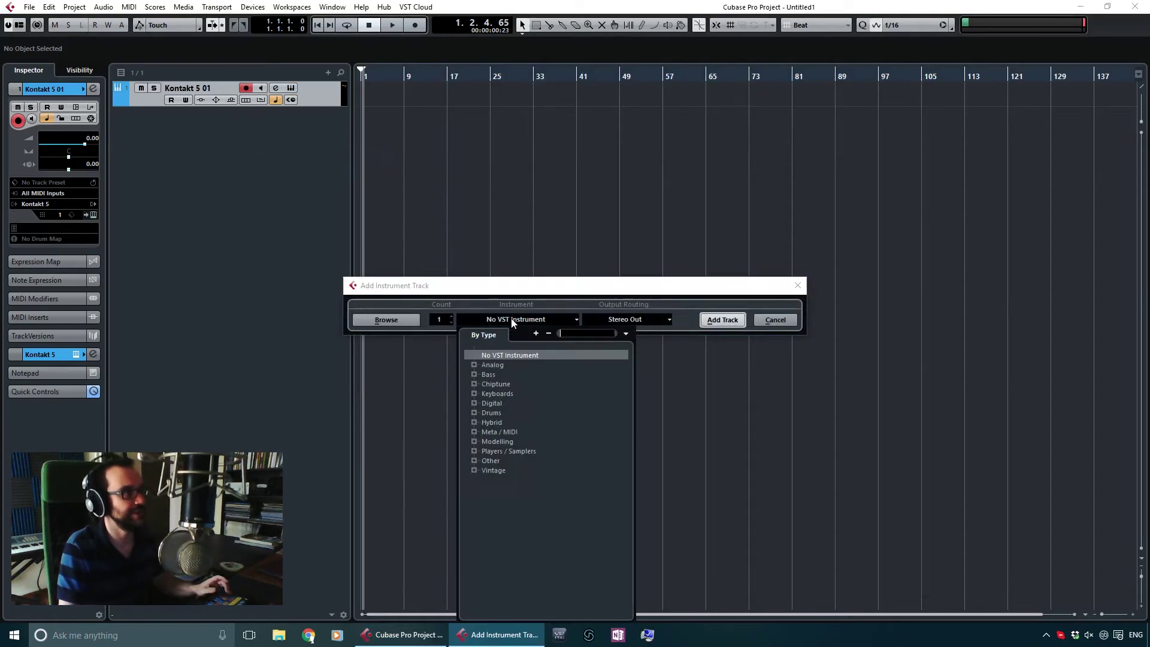
text(pi)
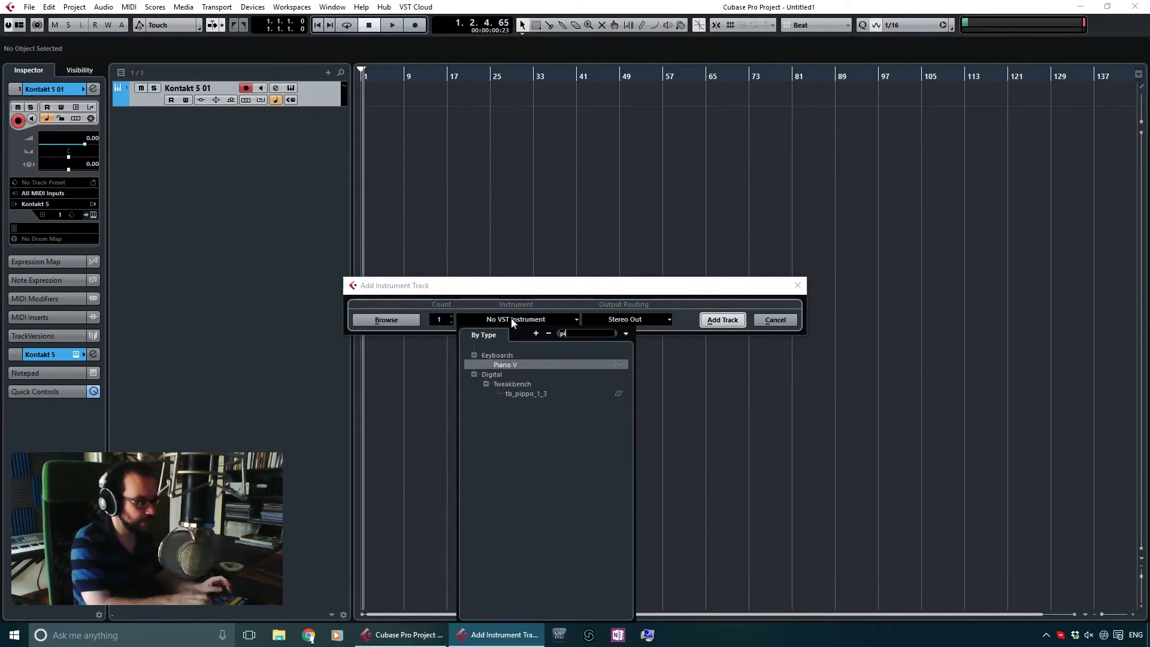
double_click(509, 365)
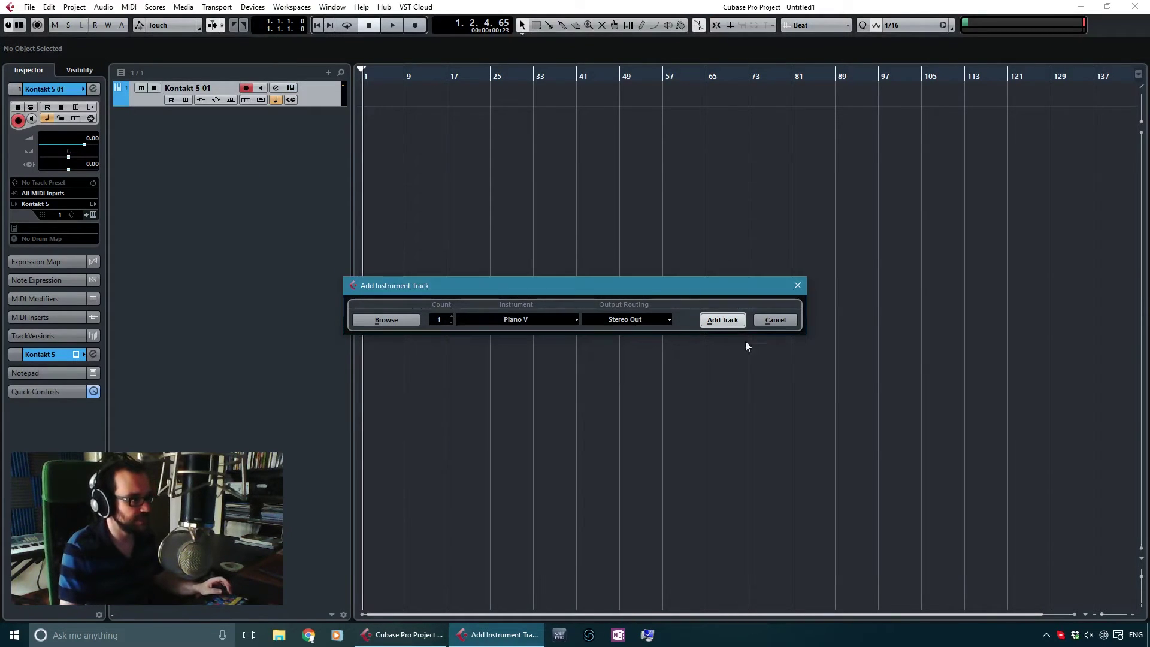
click(722, 321)
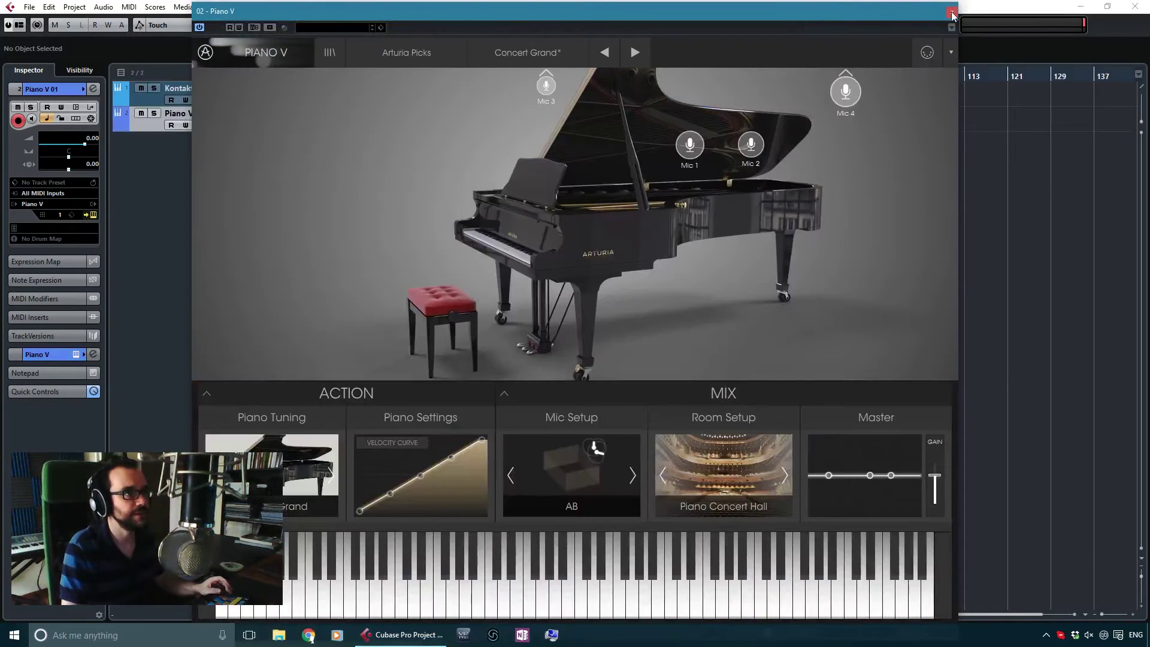
click(952, 13)
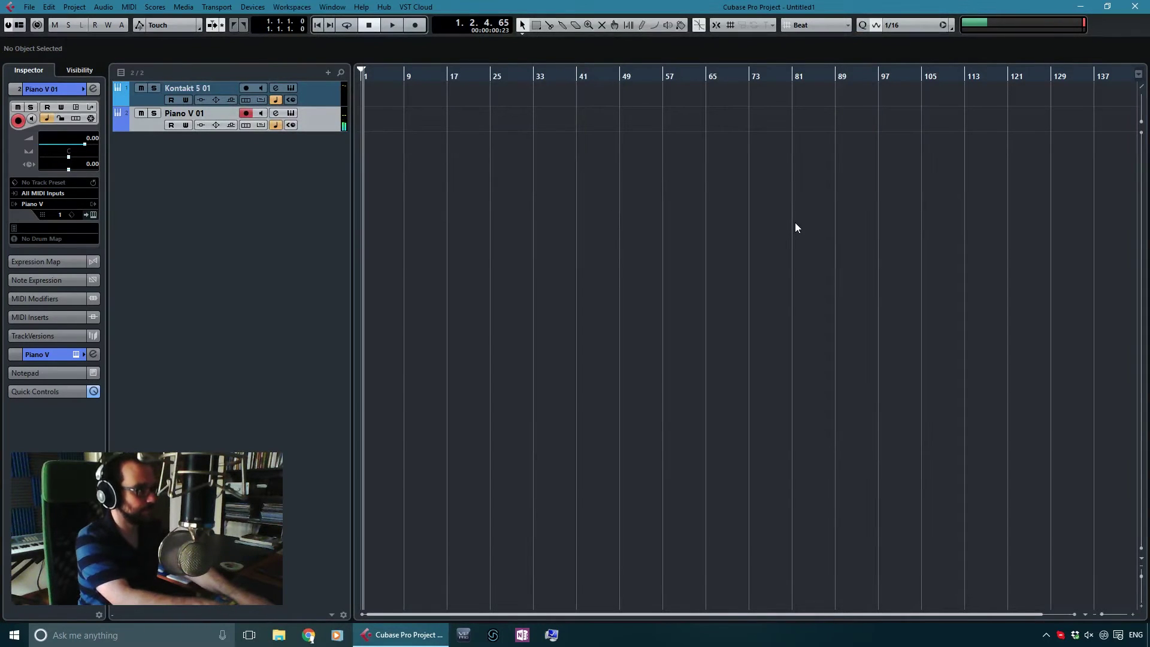
right_click(193, 161)
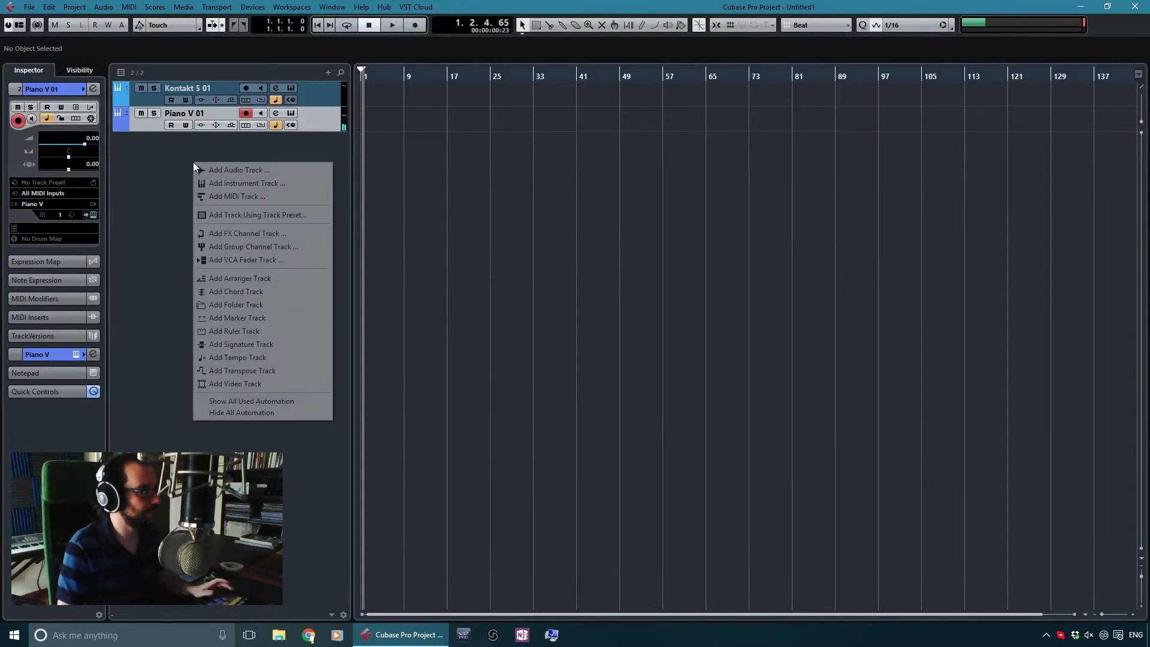
click(220, 183)
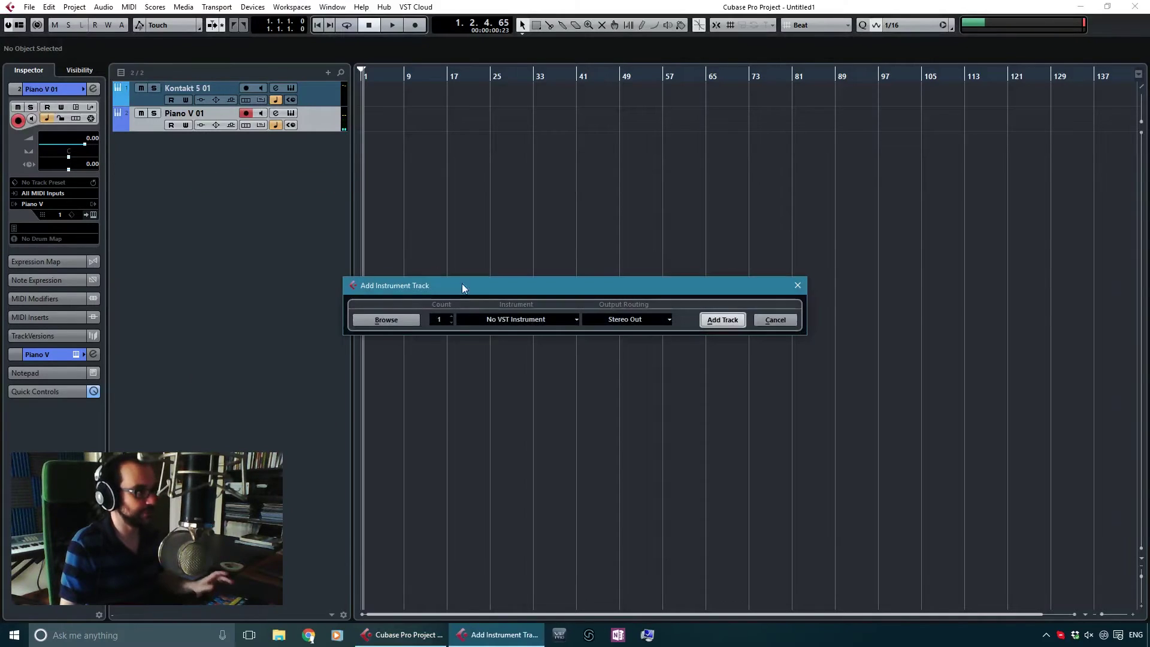
click(506, 320)
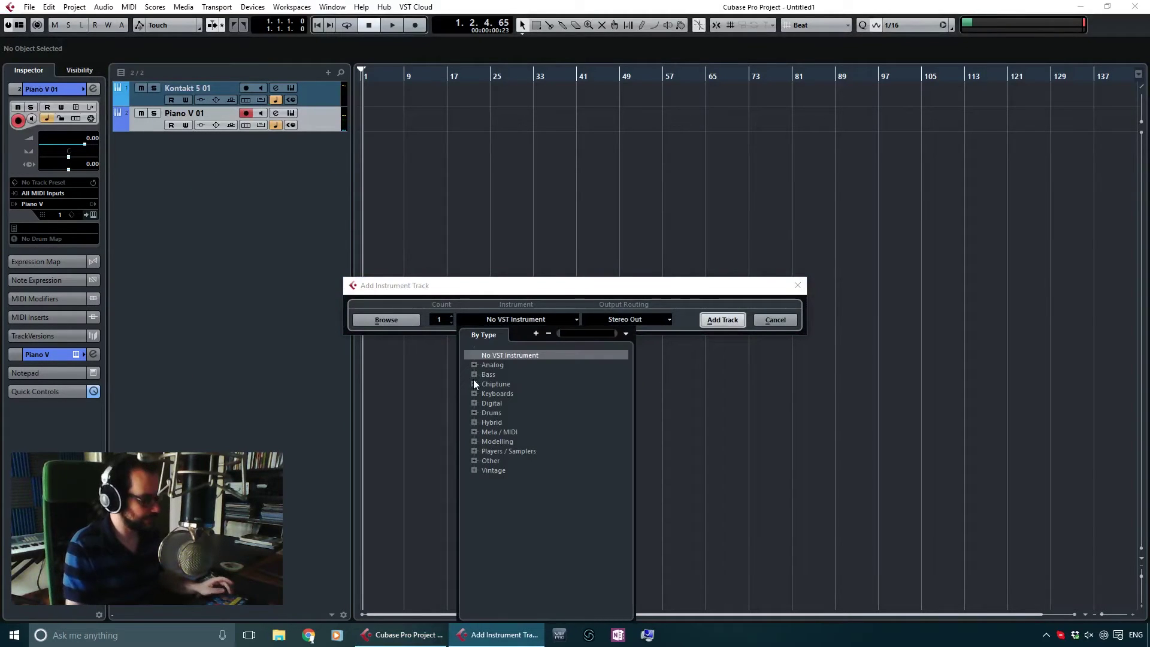
text(ep)
click(526, 365)
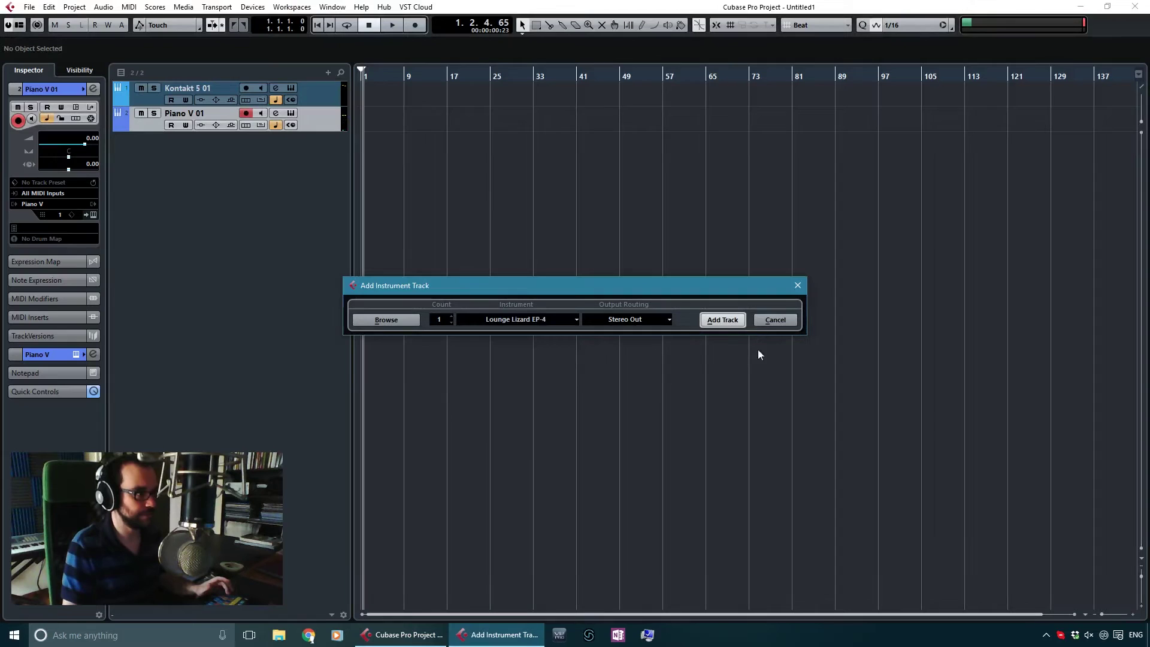
click(717, 320)
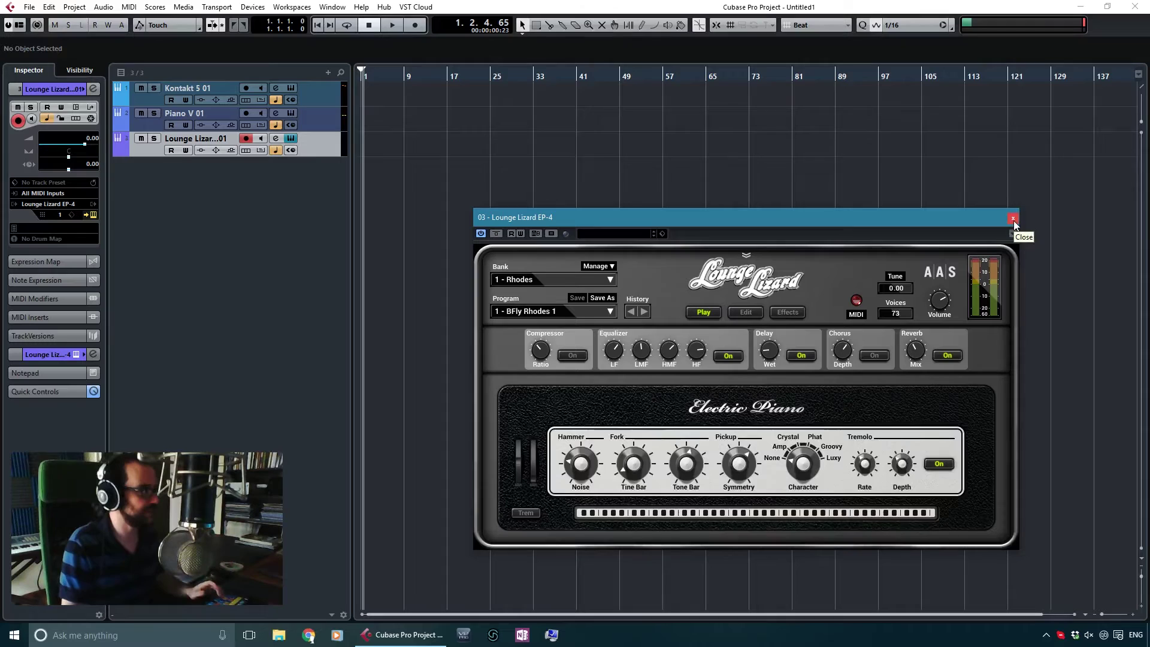
click(1012, 218)
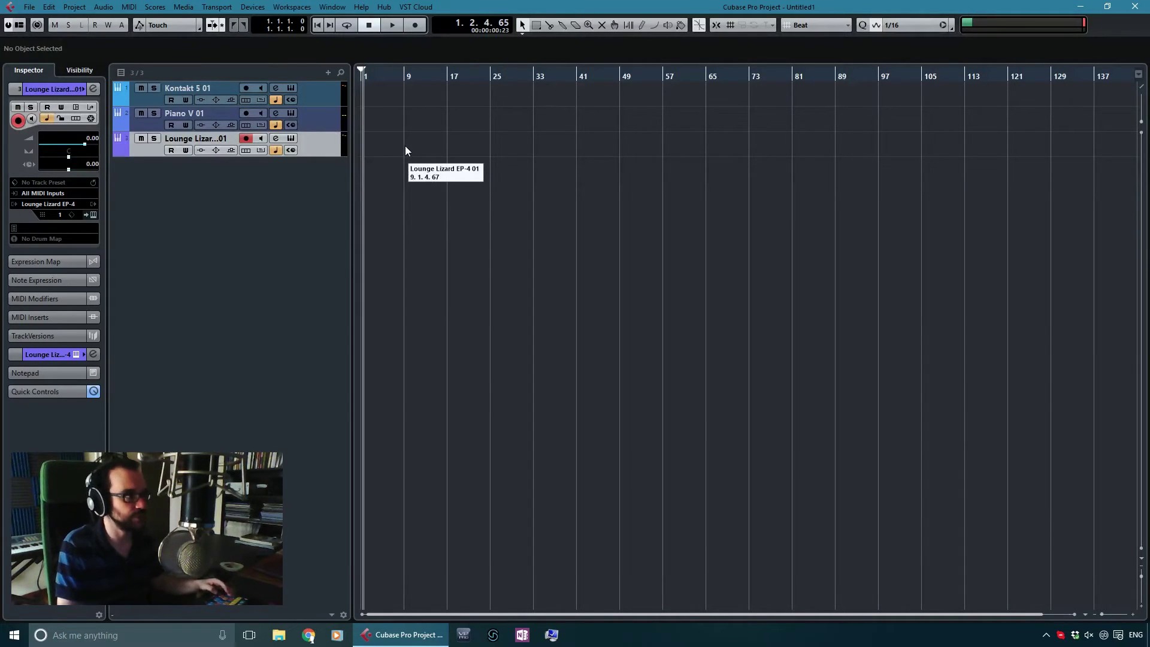
key(KP_Multiply)
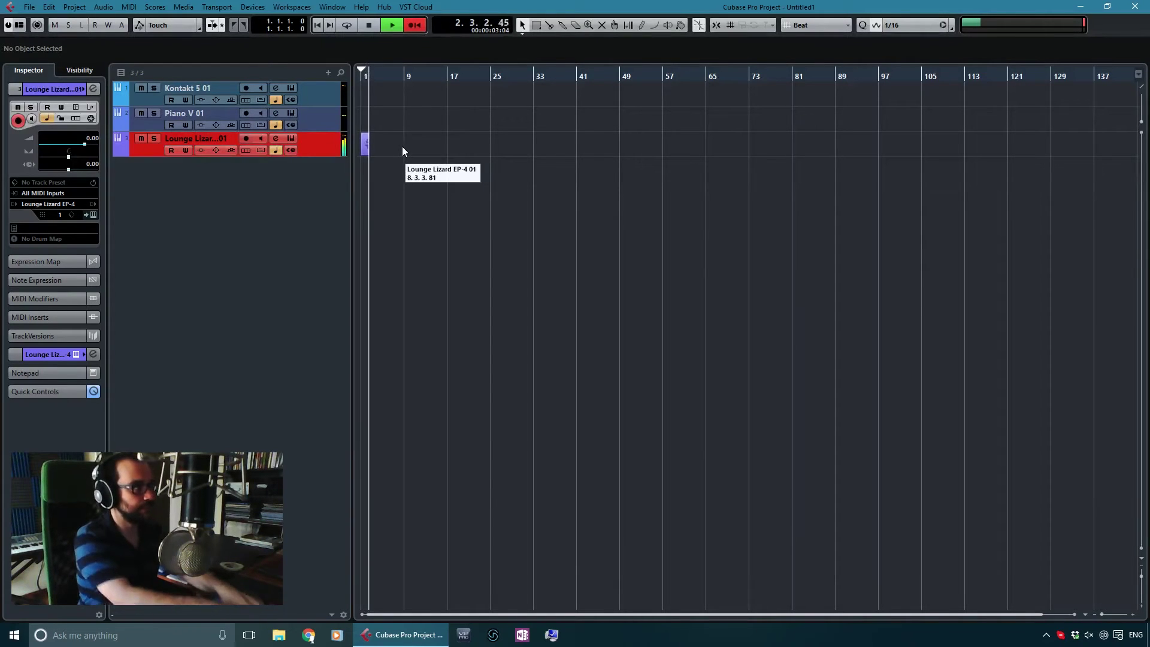
key(KP_0)
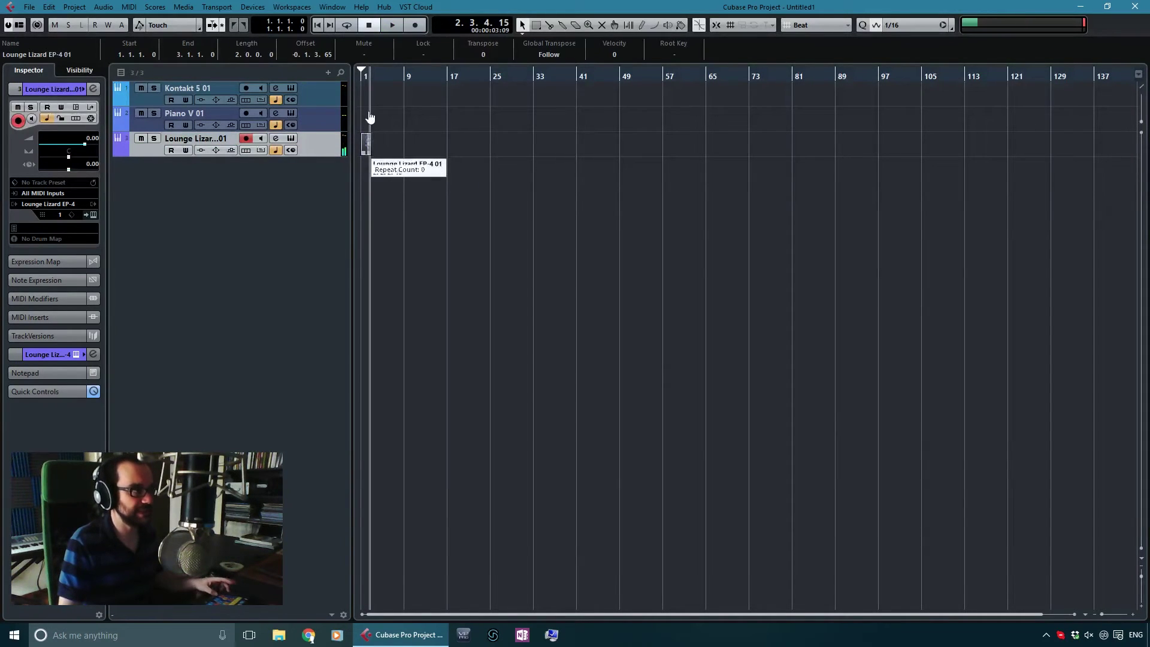
key(h)
key(h)
key(h)
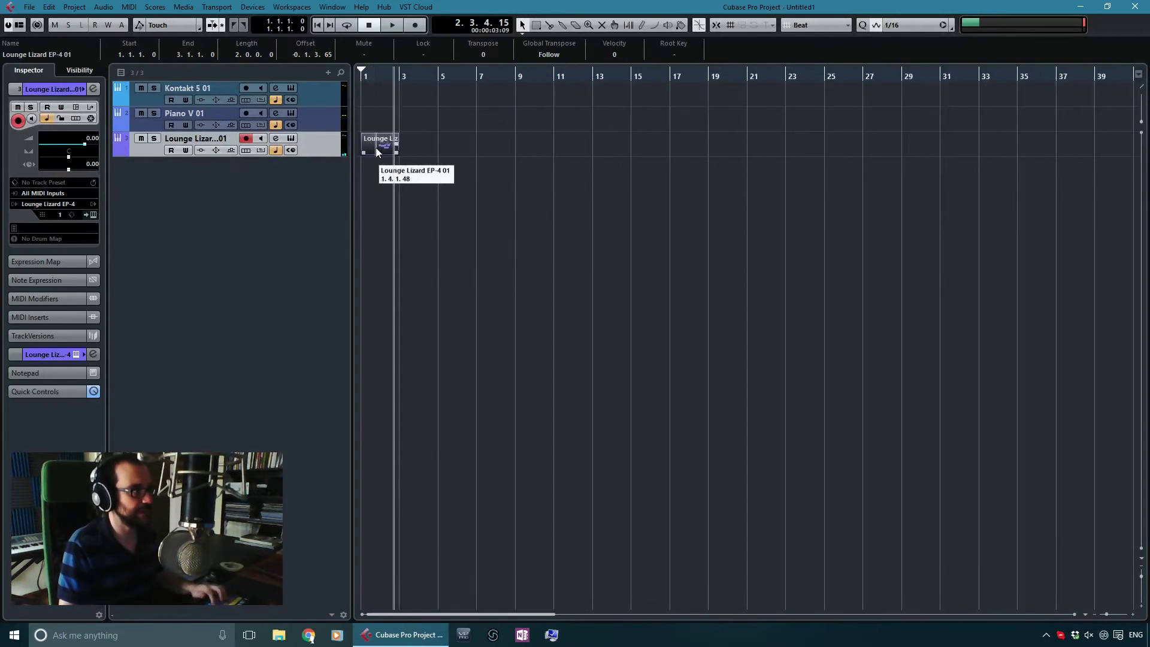
drag(375, 147, 378, 119)
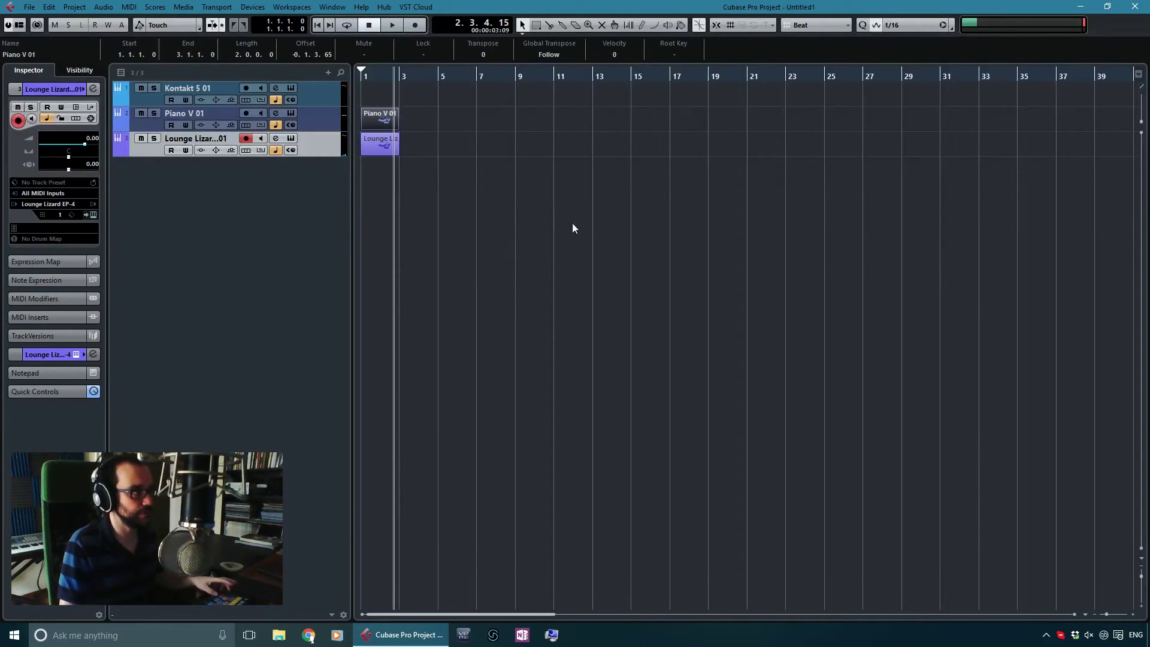
click(380, 172)
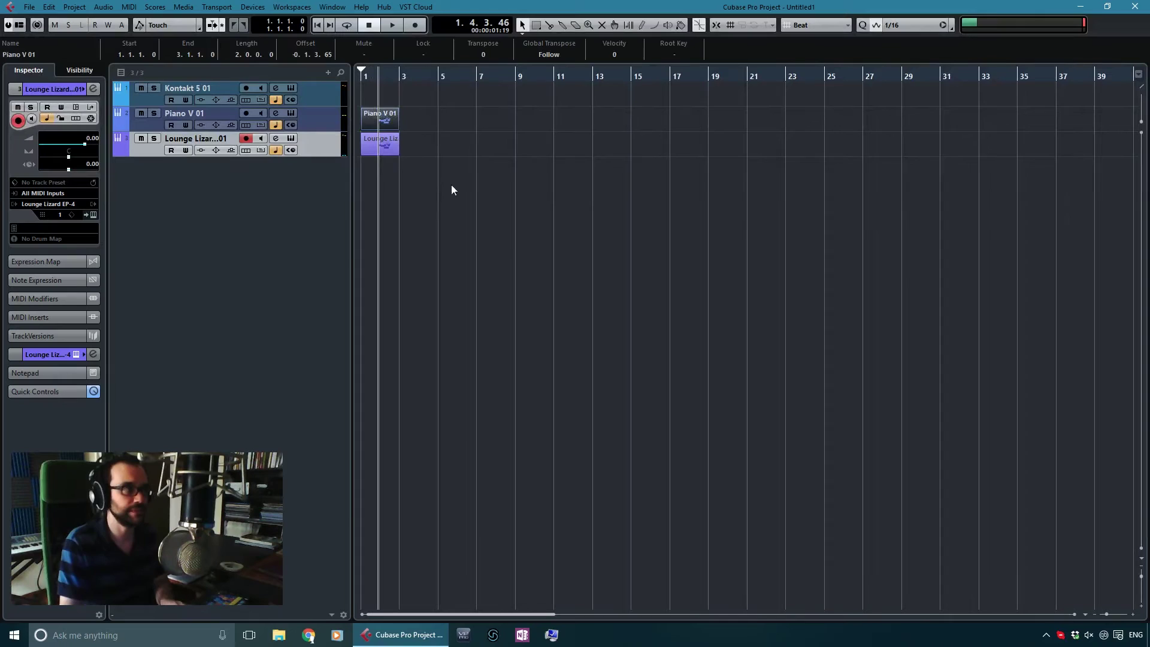
key(Delete)
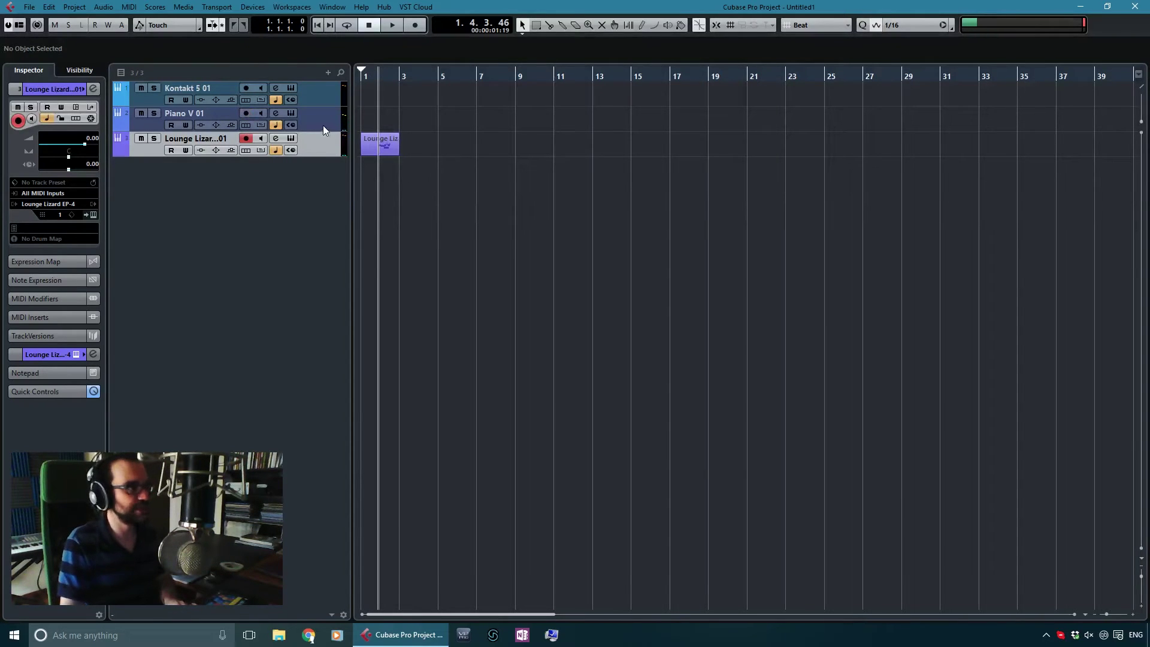
click(378, 150)
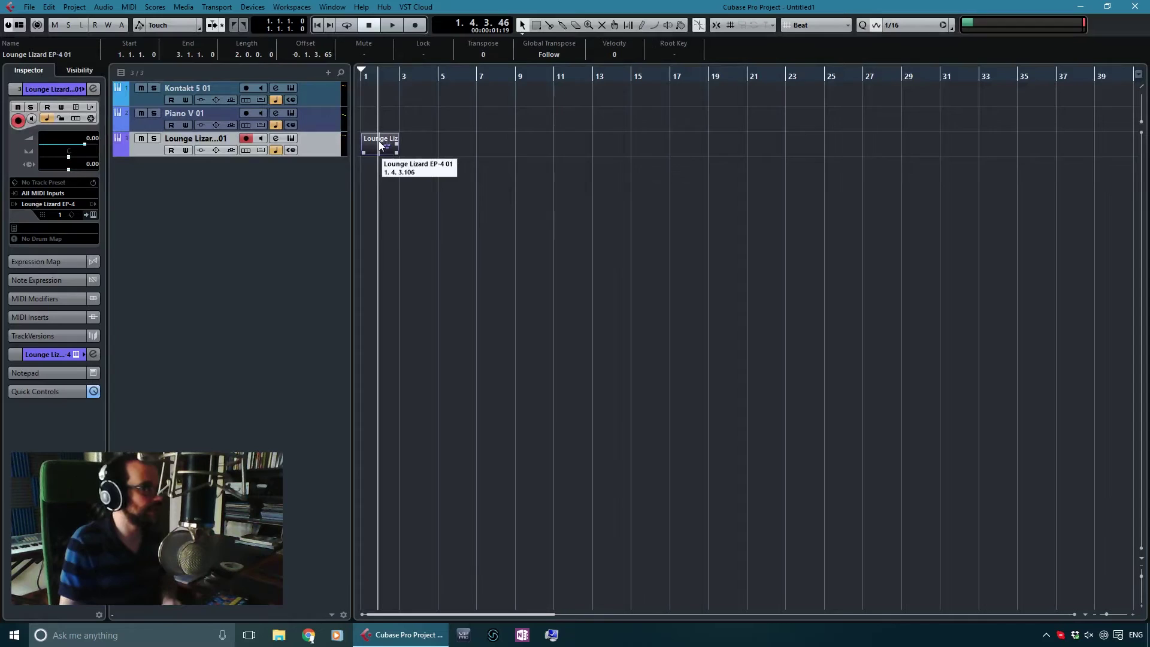
Delete the recorded Lounge Lizard part and add a MIDI track named 'MIDI Master'.
key(Delete)
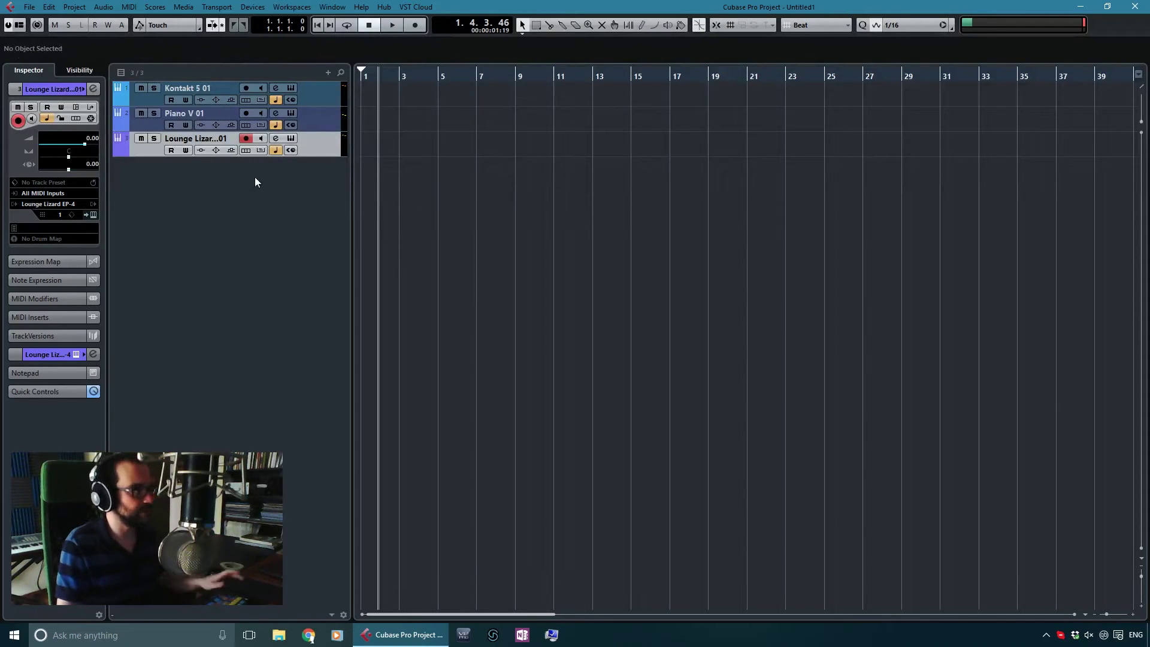
right_click(248, 175)
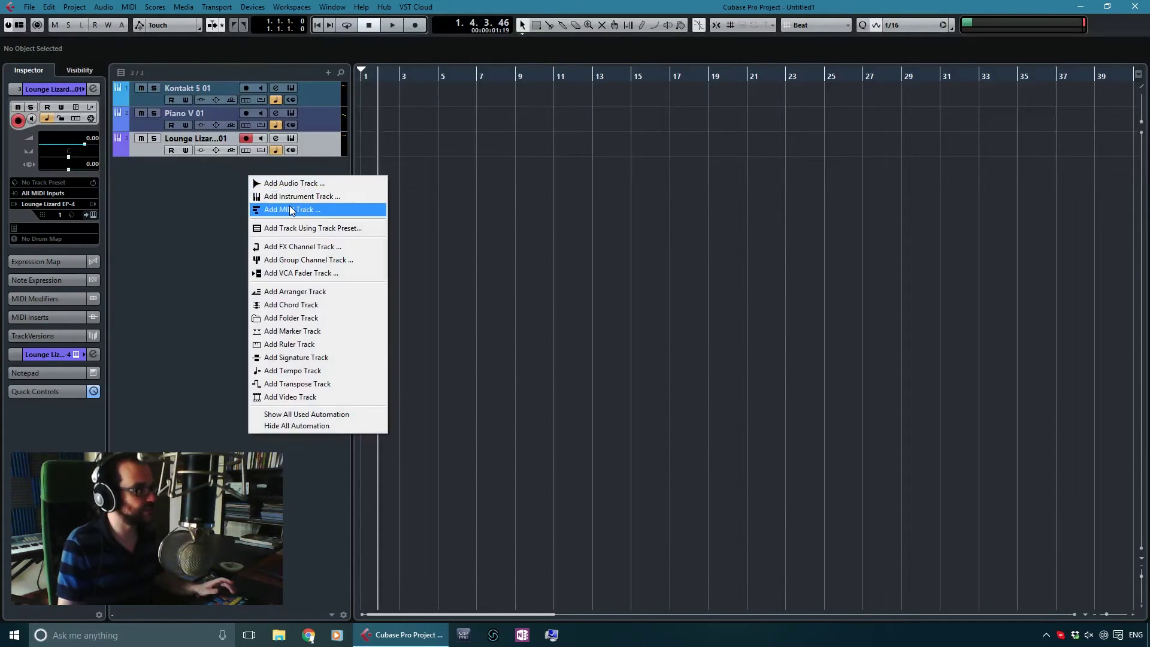
click(311, 208)
text(M)
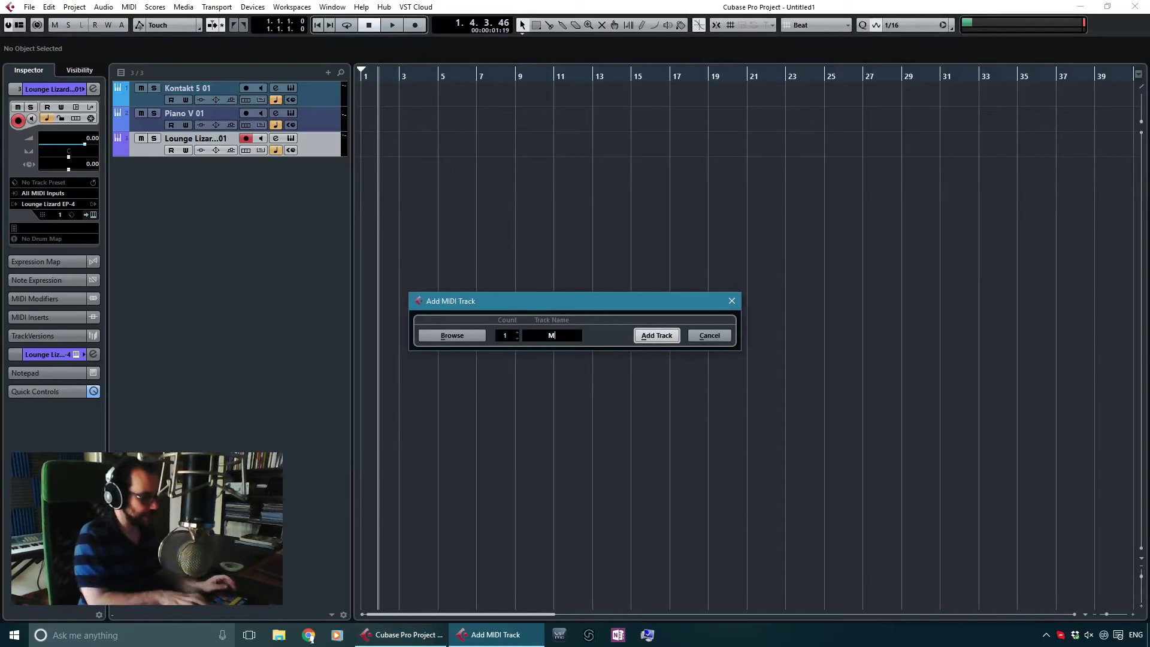
text(IDI MAster)
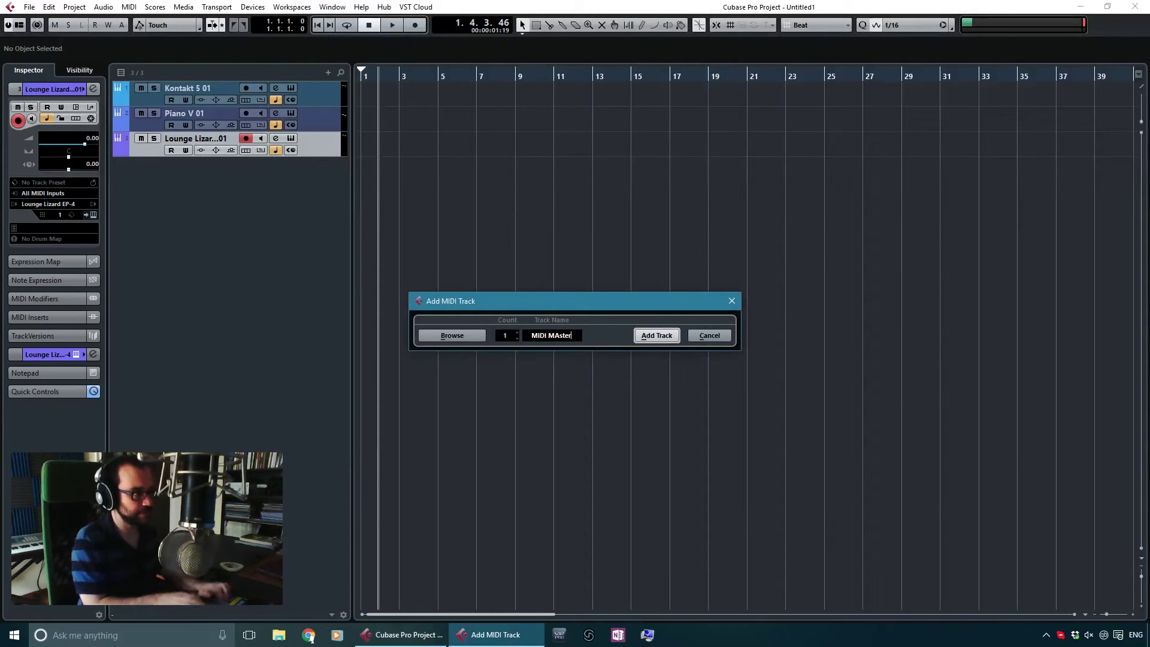
key(BackSpace)
key(BackSpace)
text(aster)
key(Return)
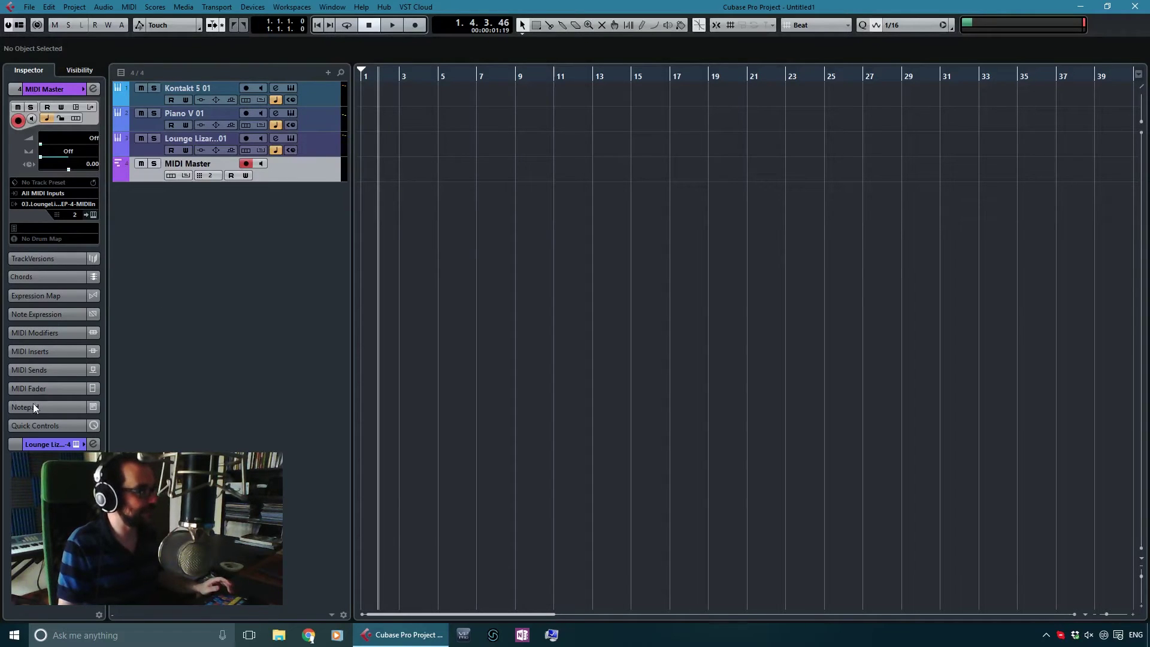
Expand the Inspector's MIDI Sends section and bring up the first send slot's plug-in list.
click(53, 327)
click(57, 182)
click(48, 200)
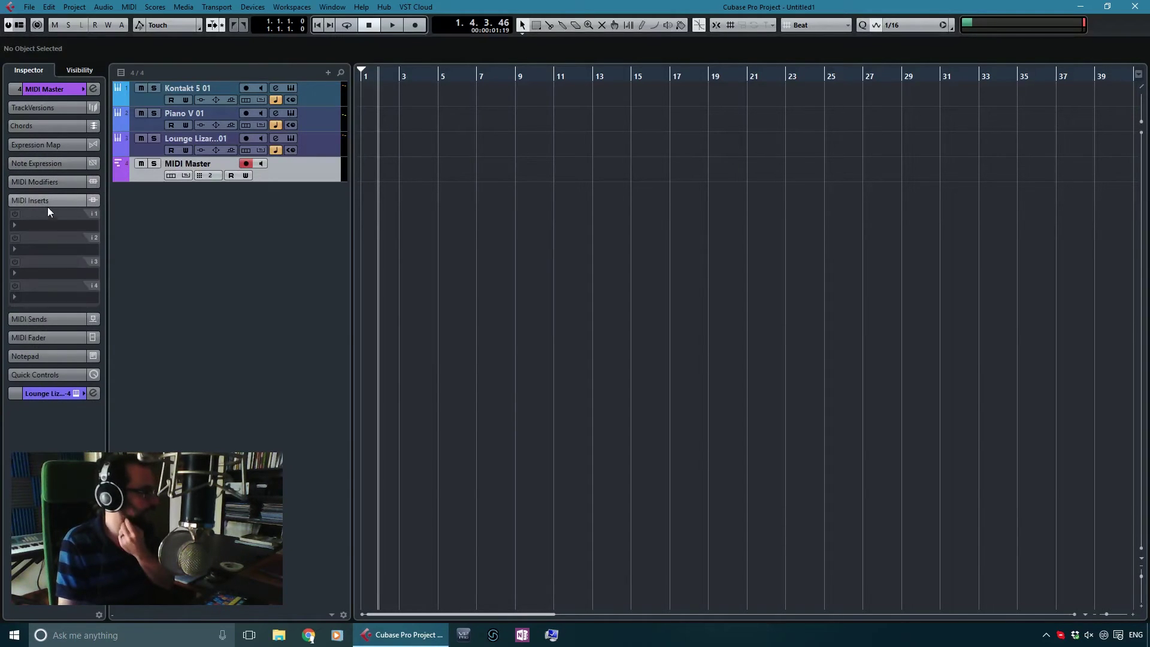
click(43, 318)
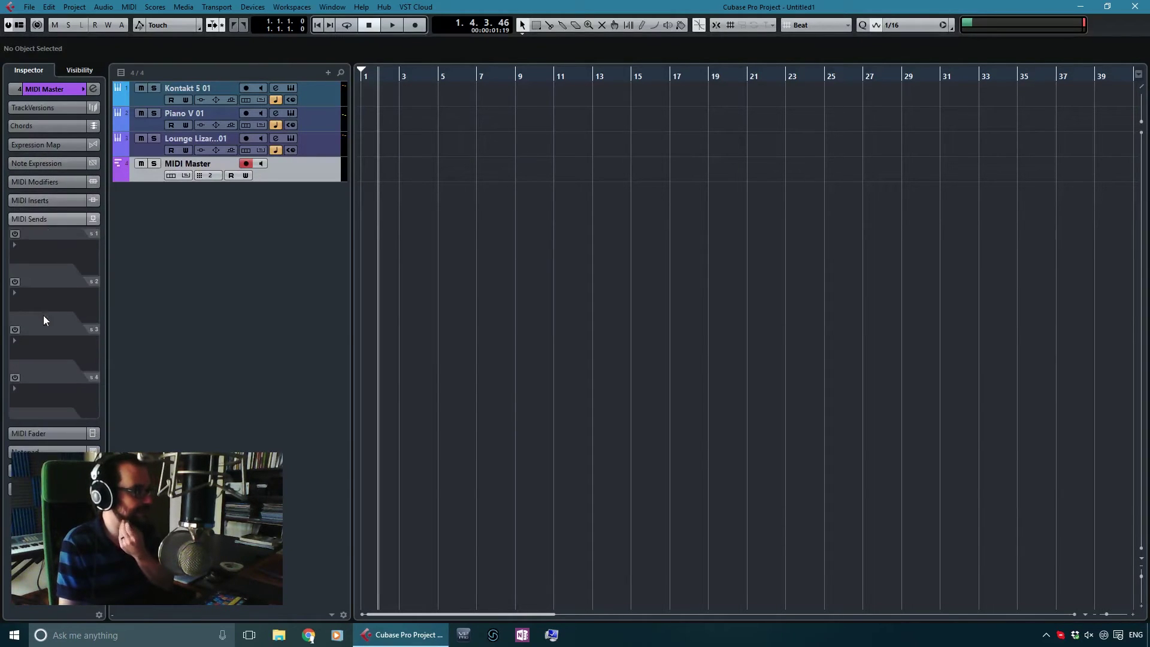
click(34, 246)
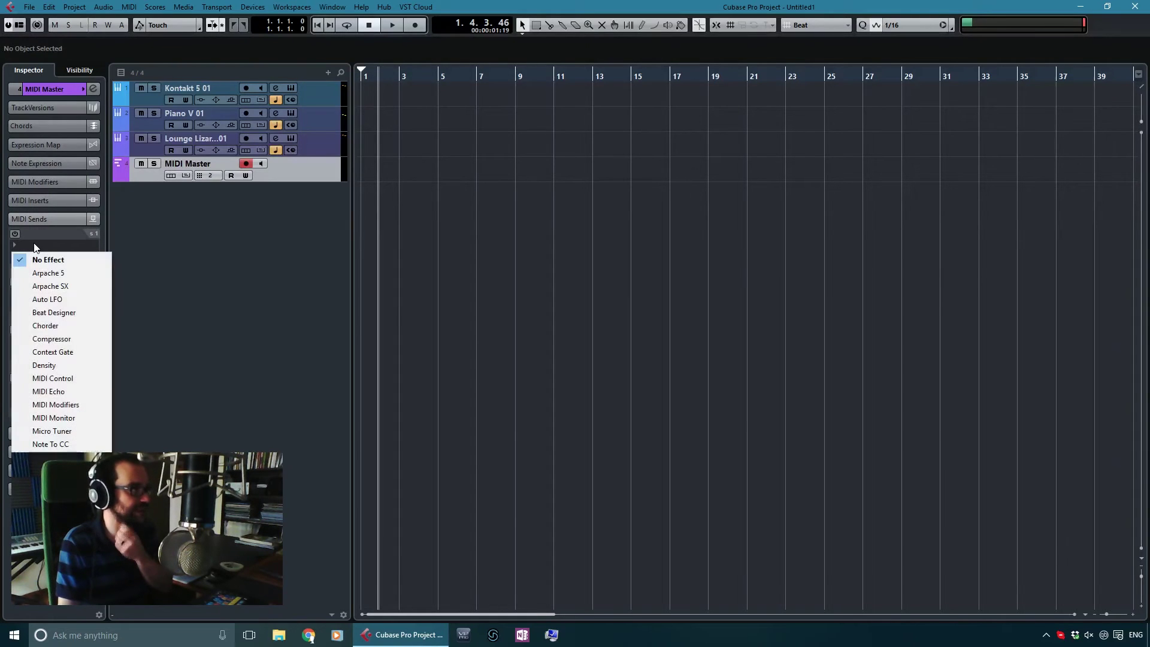
Load MIDI Echo into send 1, enable it, and route it to 02. Piano V - Midi In.
click(70, 392)
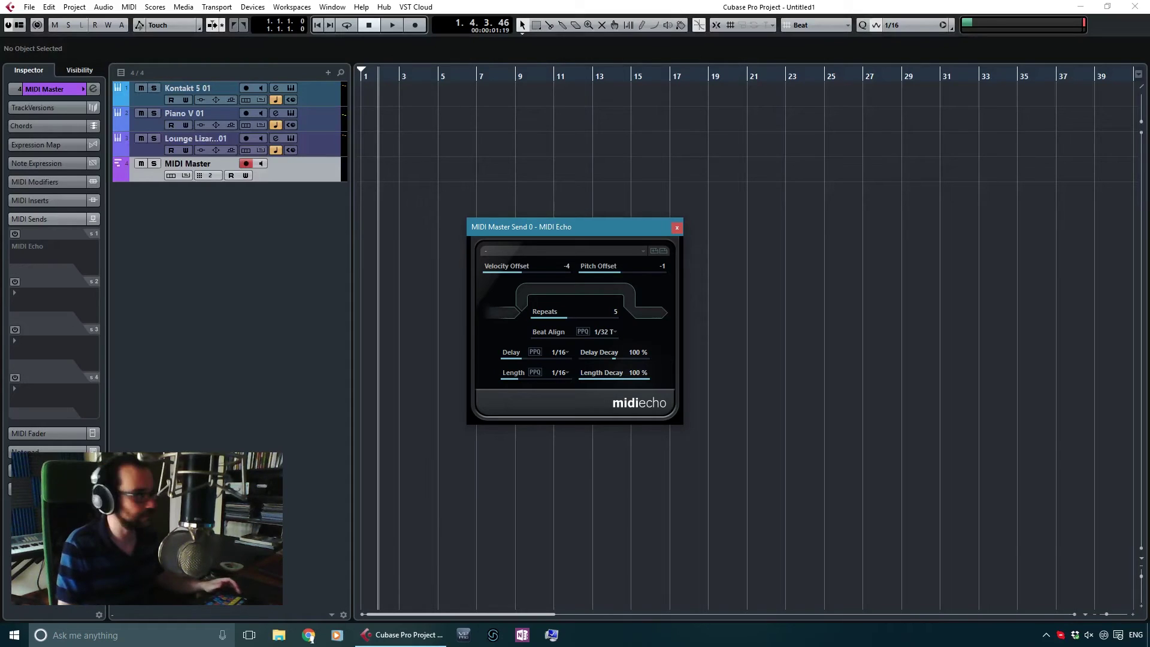
click(14, 235)
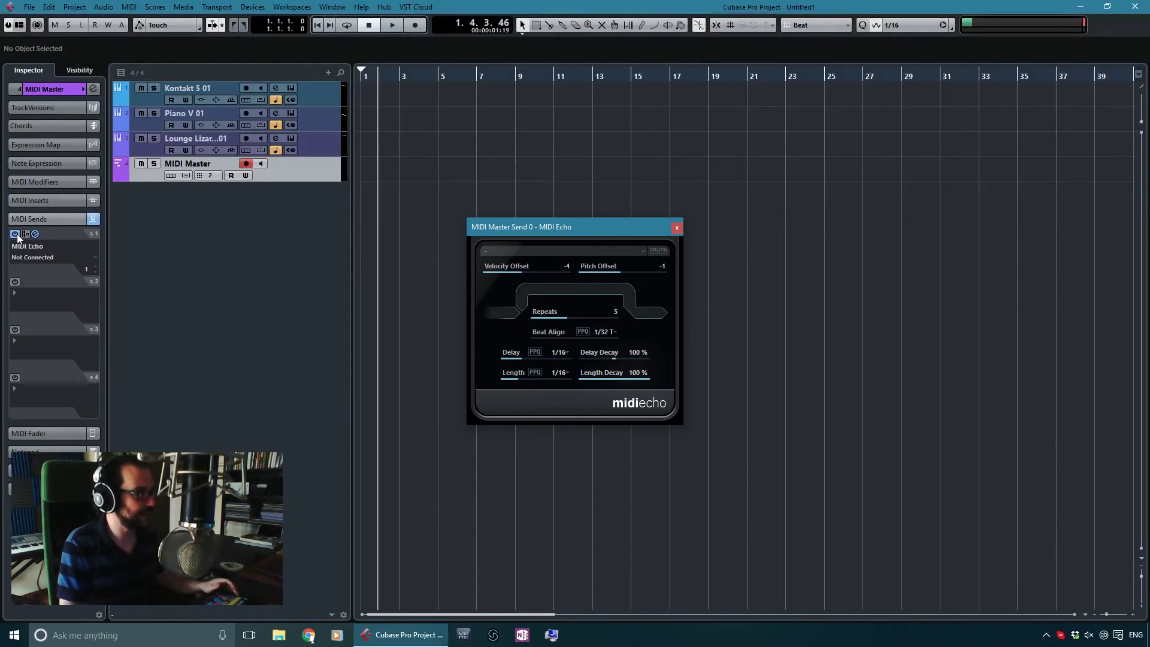
click(34, 258)
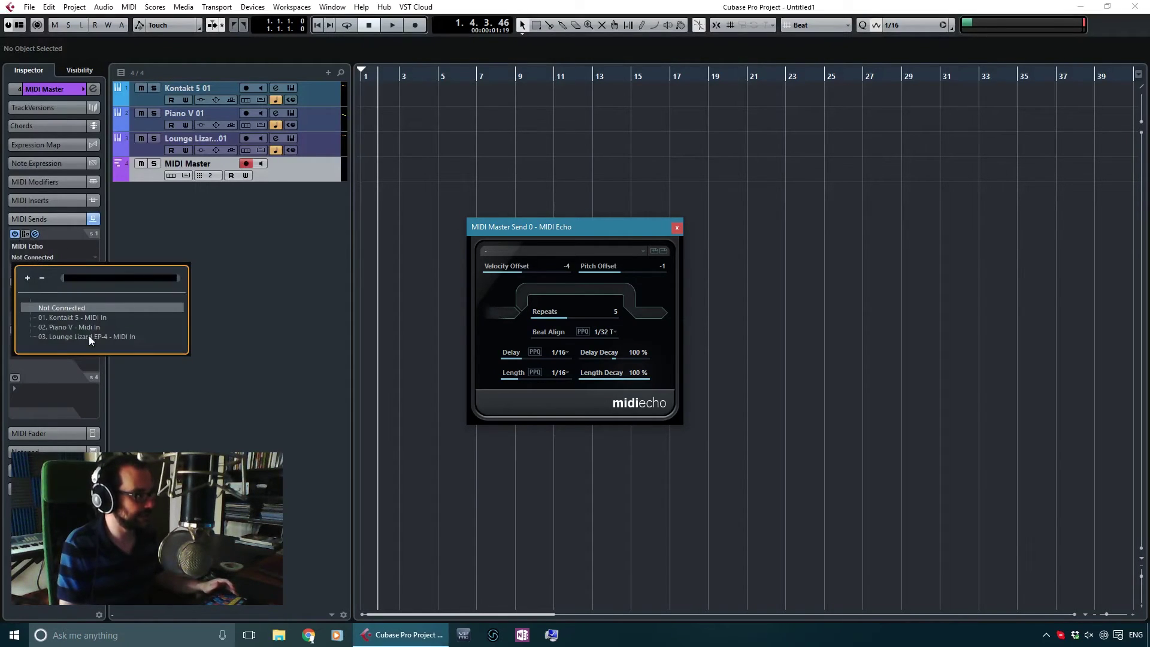
click(58, 329)
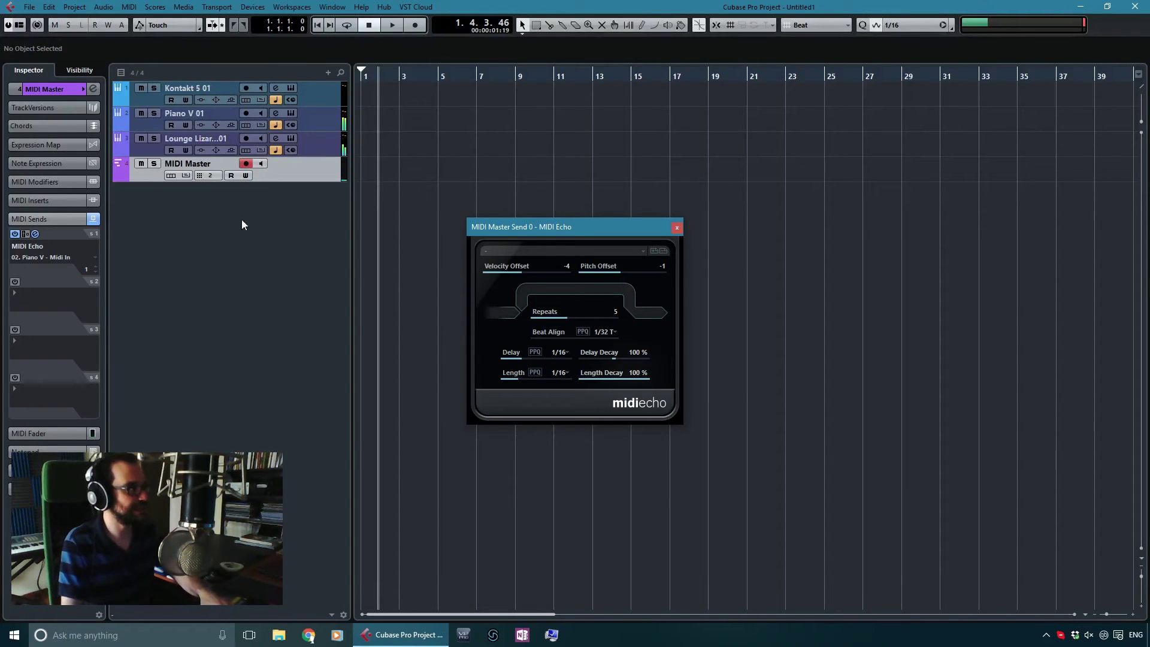
click(327, 127)
click(325, 158)
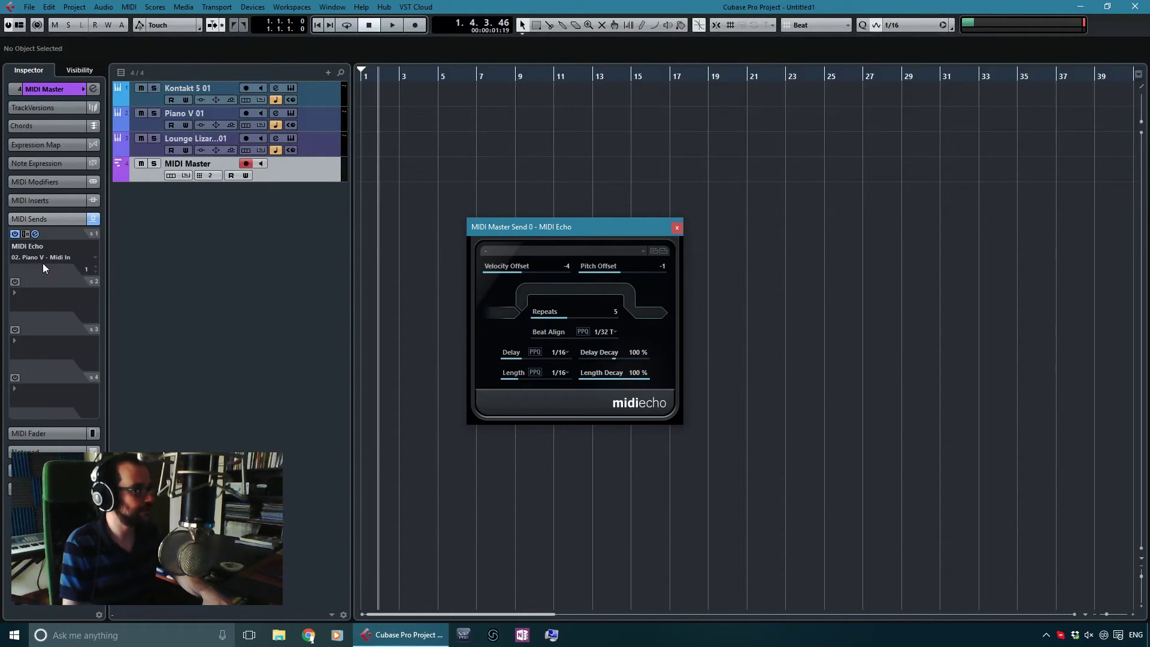
Disconnect MIDI Master's main output (Not Connected) and close the MIDI Echo editor.
click(48, 219)
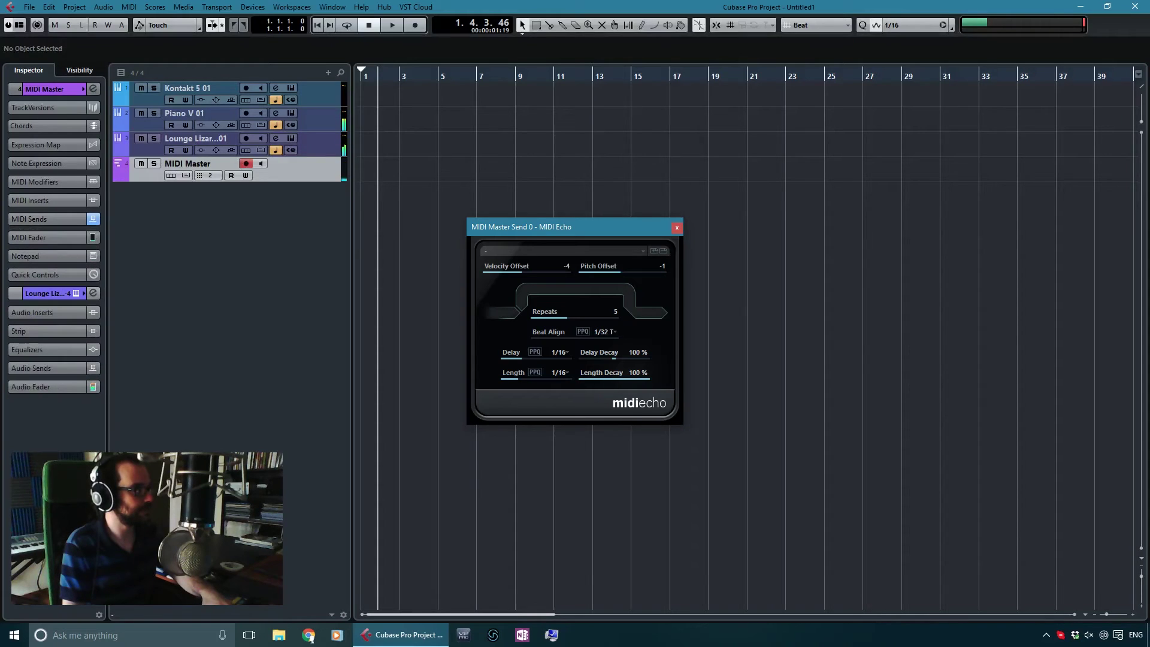
click(41, 89)
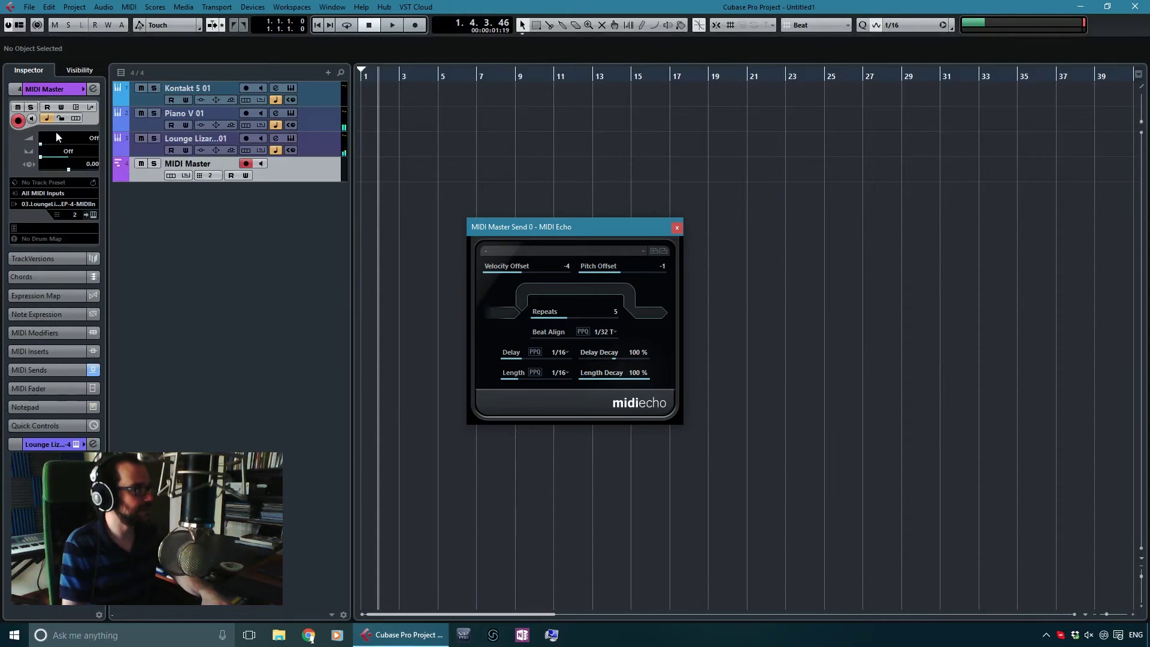
click(43, 204)
click(67, 251)
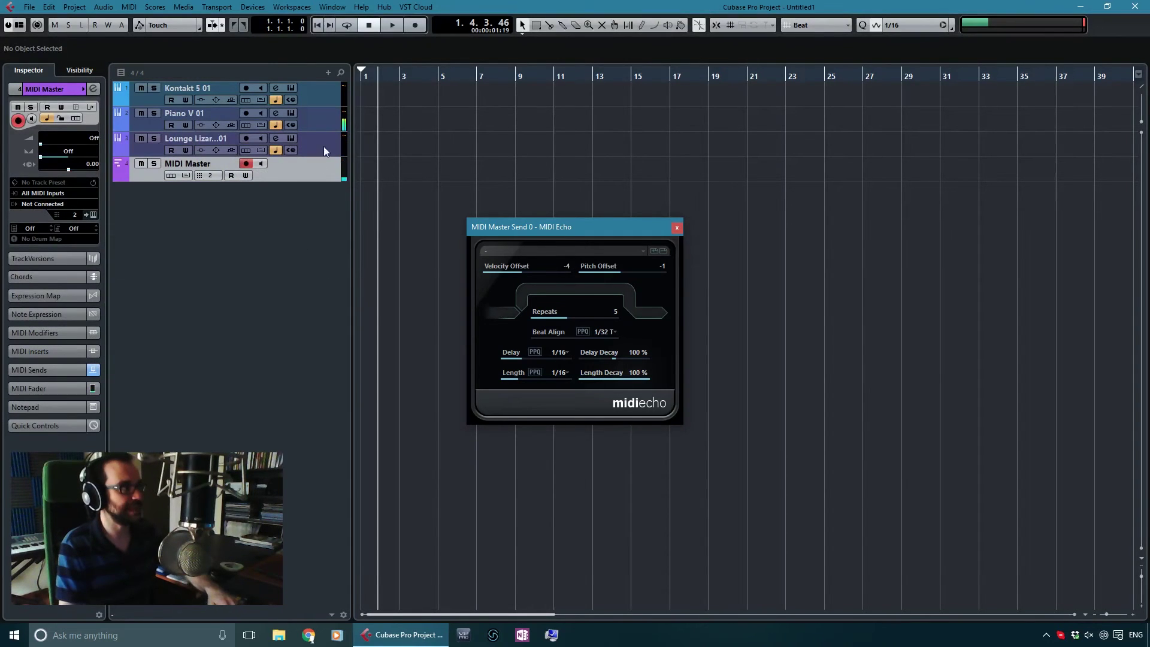
click(42, 368)
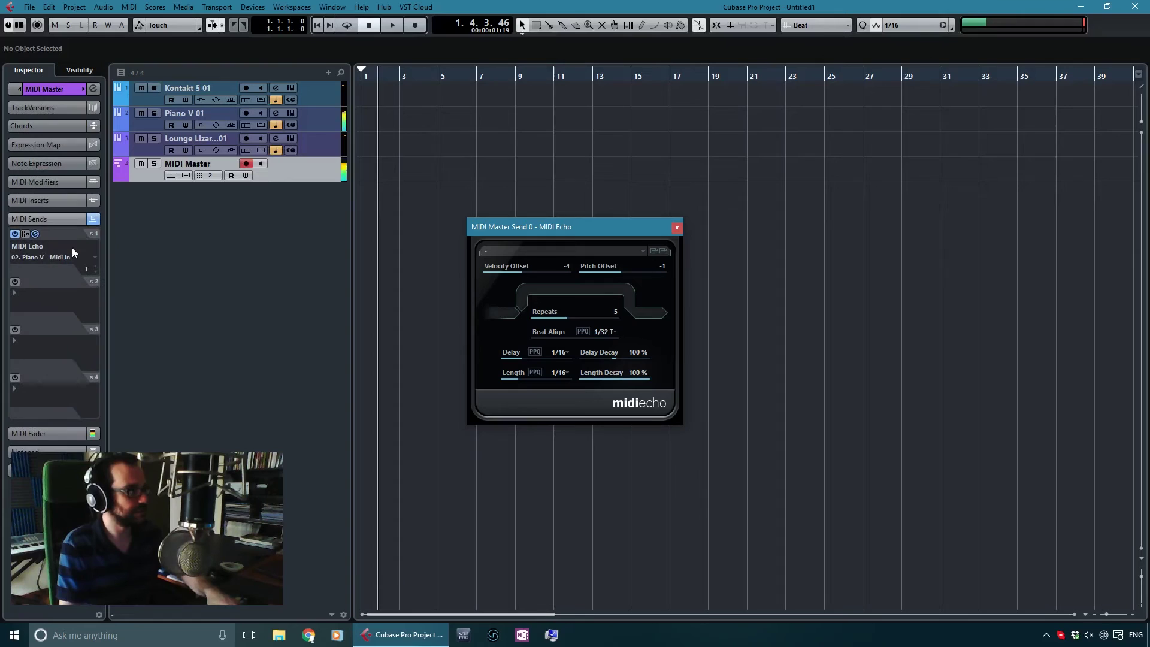
click(40, 88)
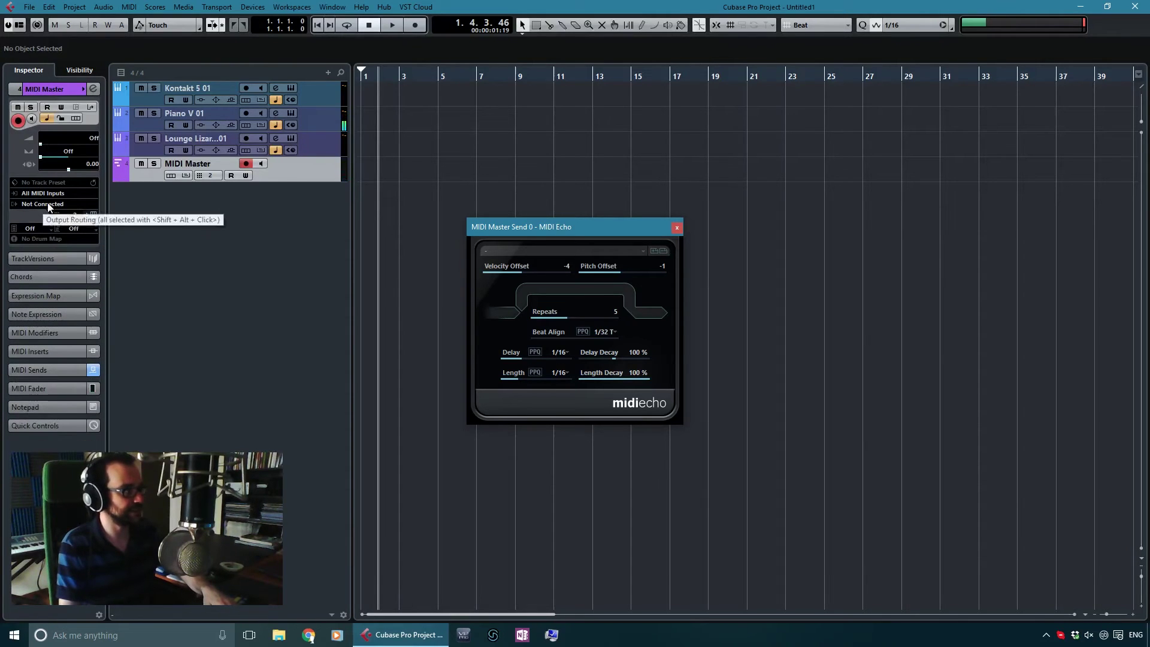
click(53, 369)
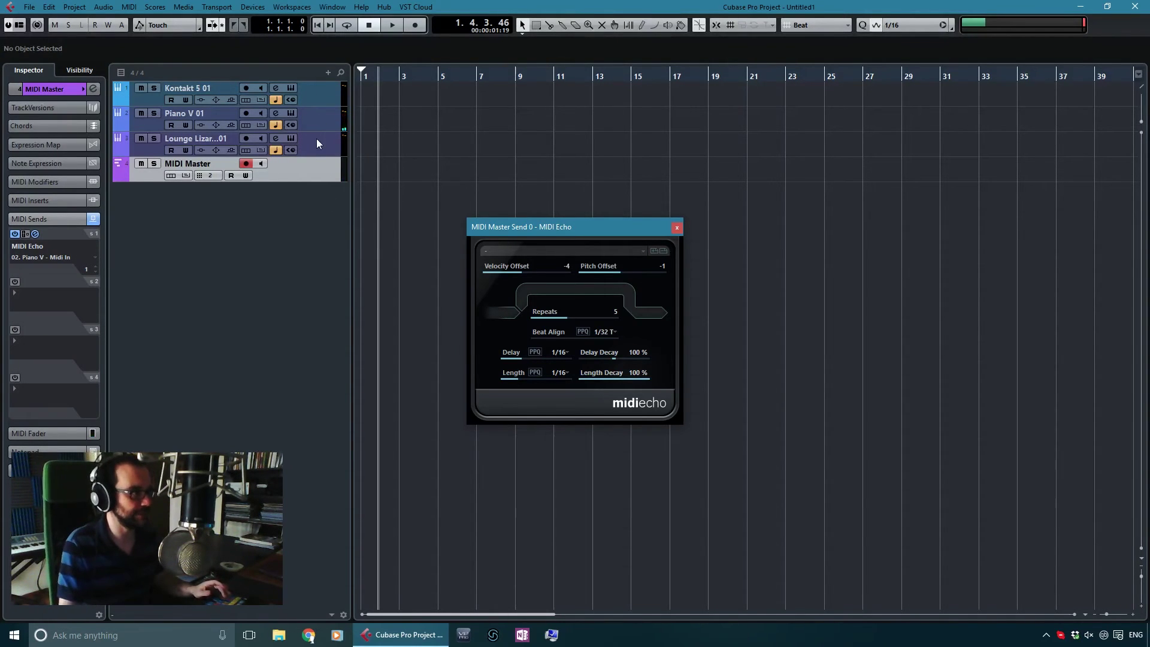
click(677, 227)
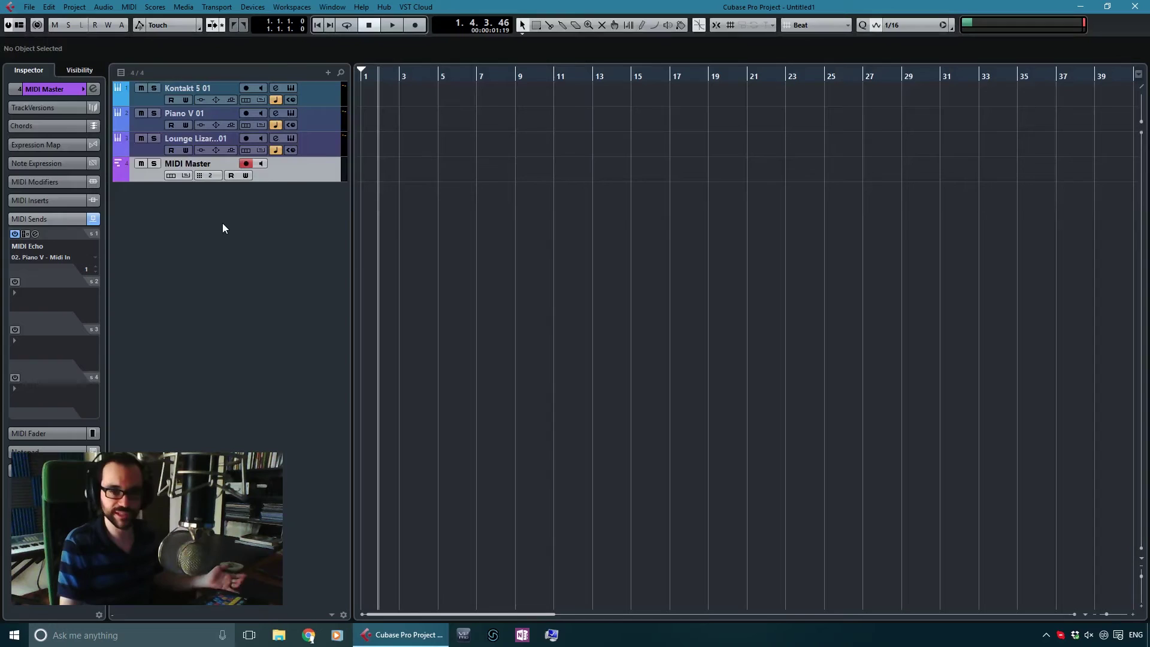
Set send 1 to No Effect and enable send 2 routed to 03. Lounge Lizard EP-4 - MIDI In.
click(31, 249)
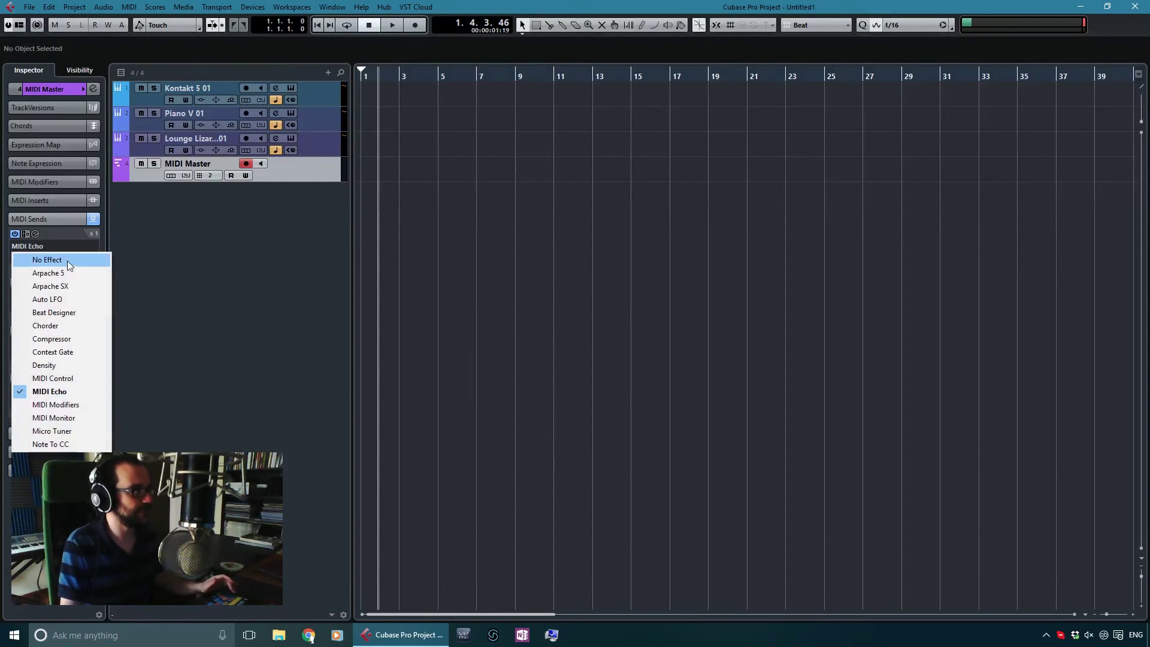
click(63, 260)
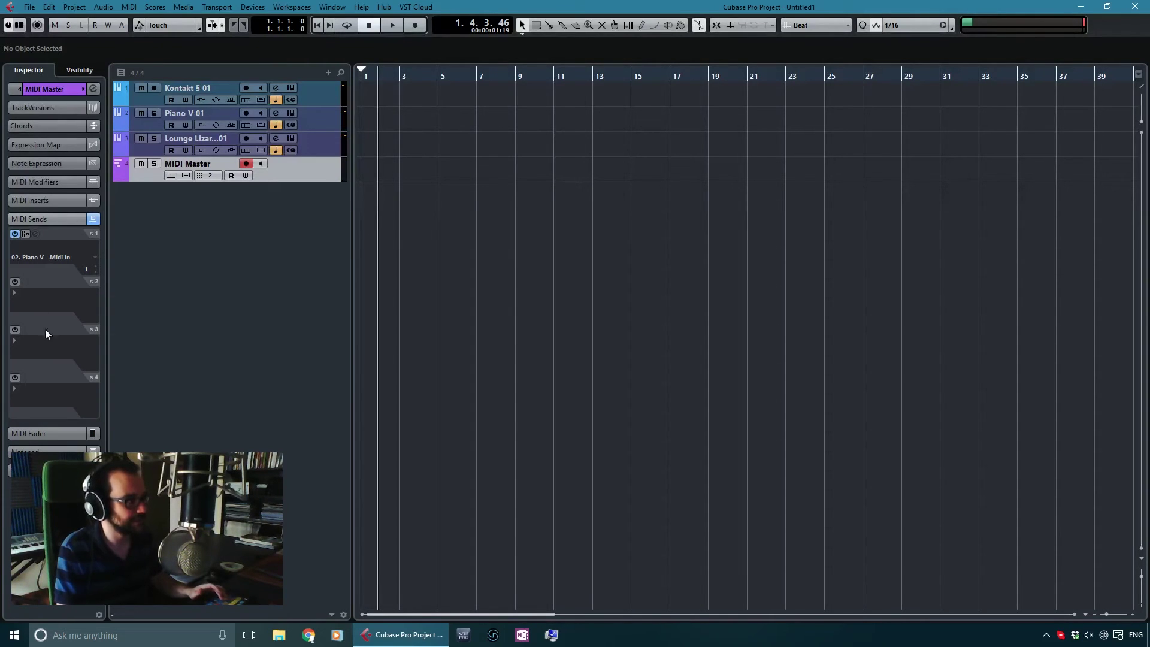
click(15, 282)
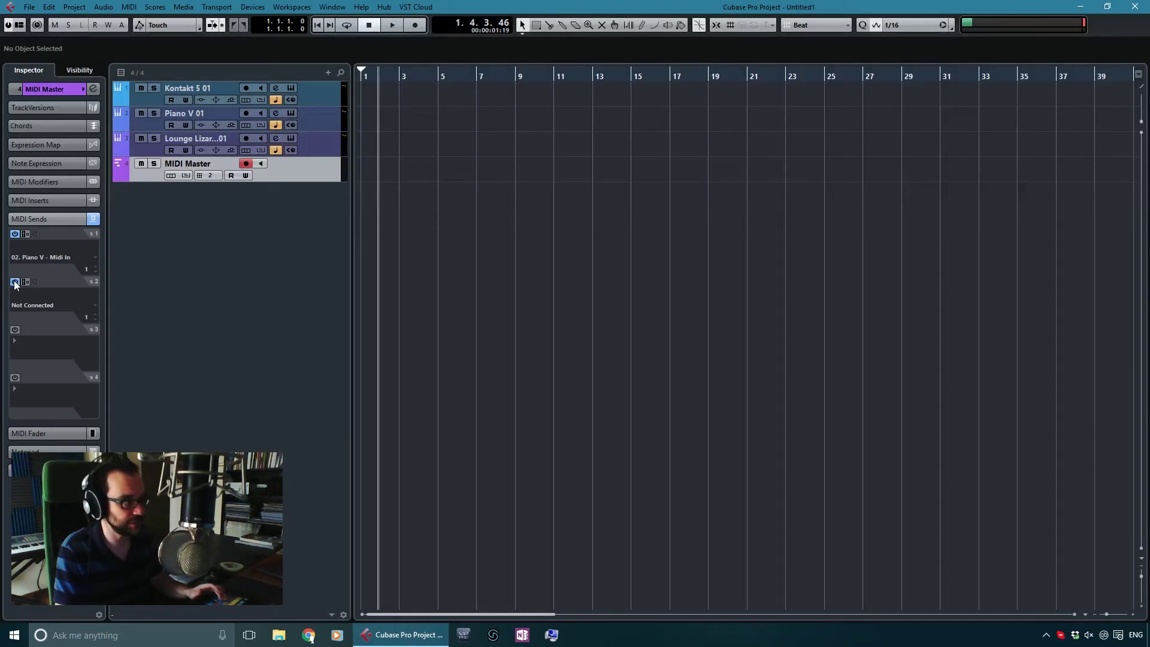
click(35, 307)
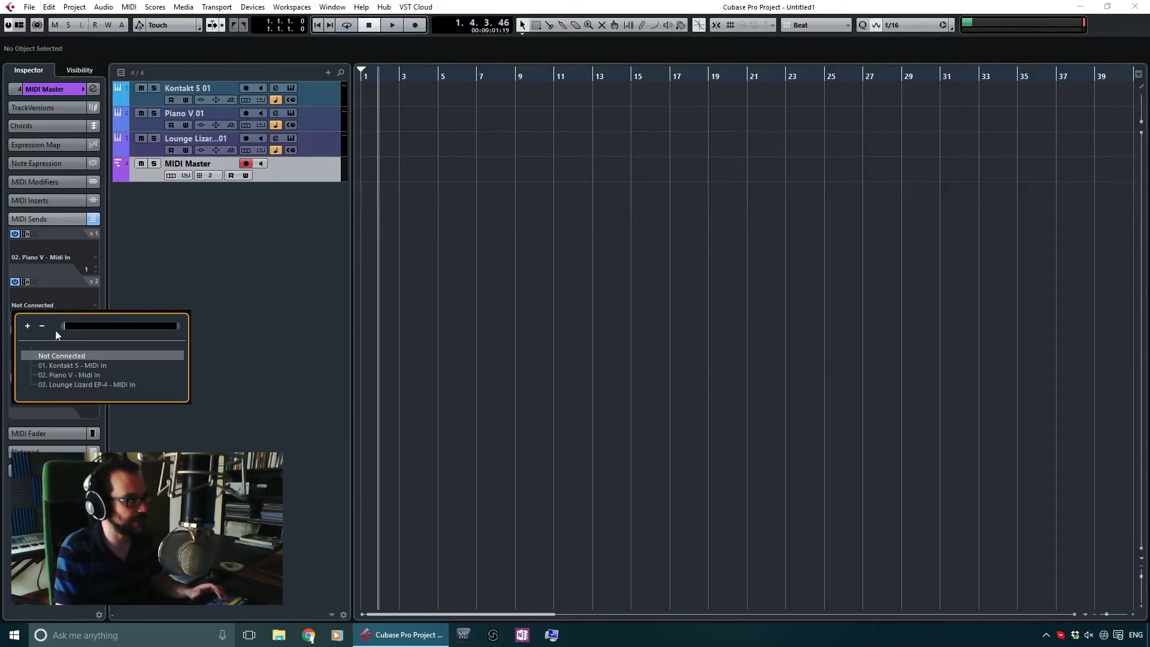
click(59, 384)
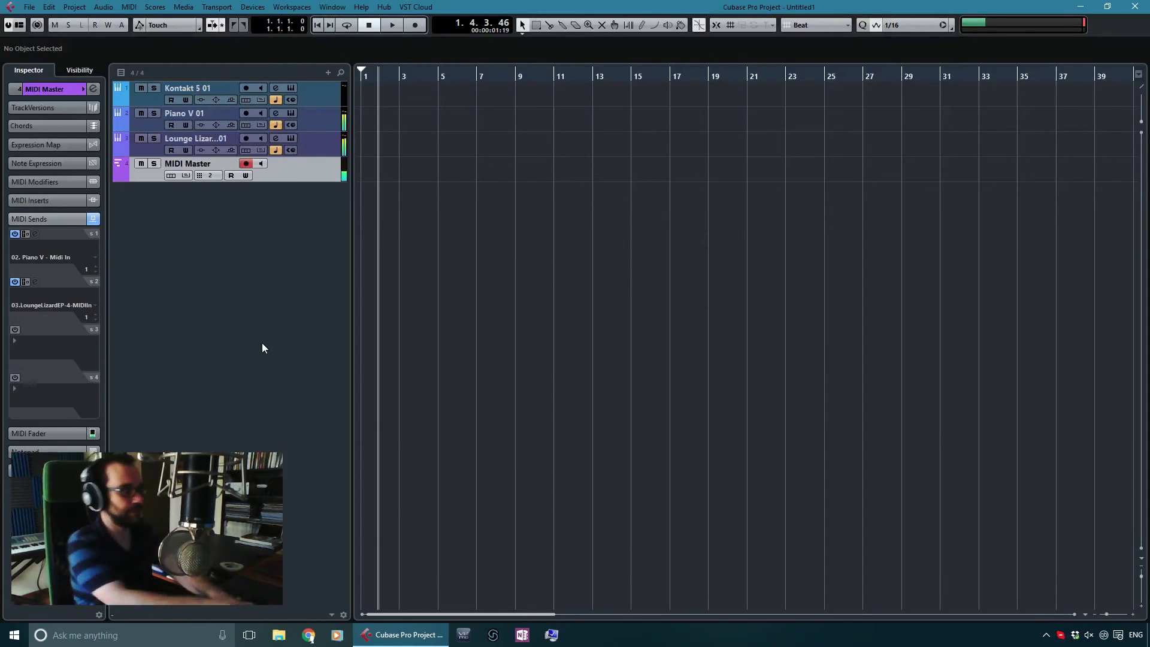
click(326, 121)
Pan the Lounge Lizard EP-4 track fully right, then reselect MIDI Master.
click(326, 153)
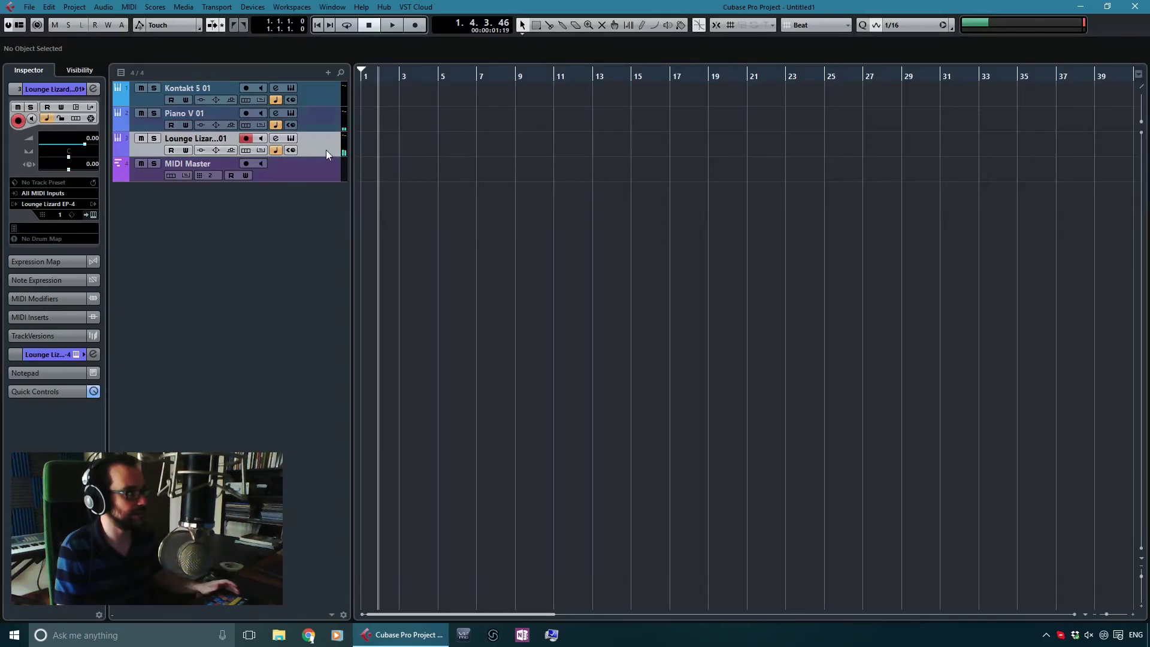
drag(77, 155, 124, 159)
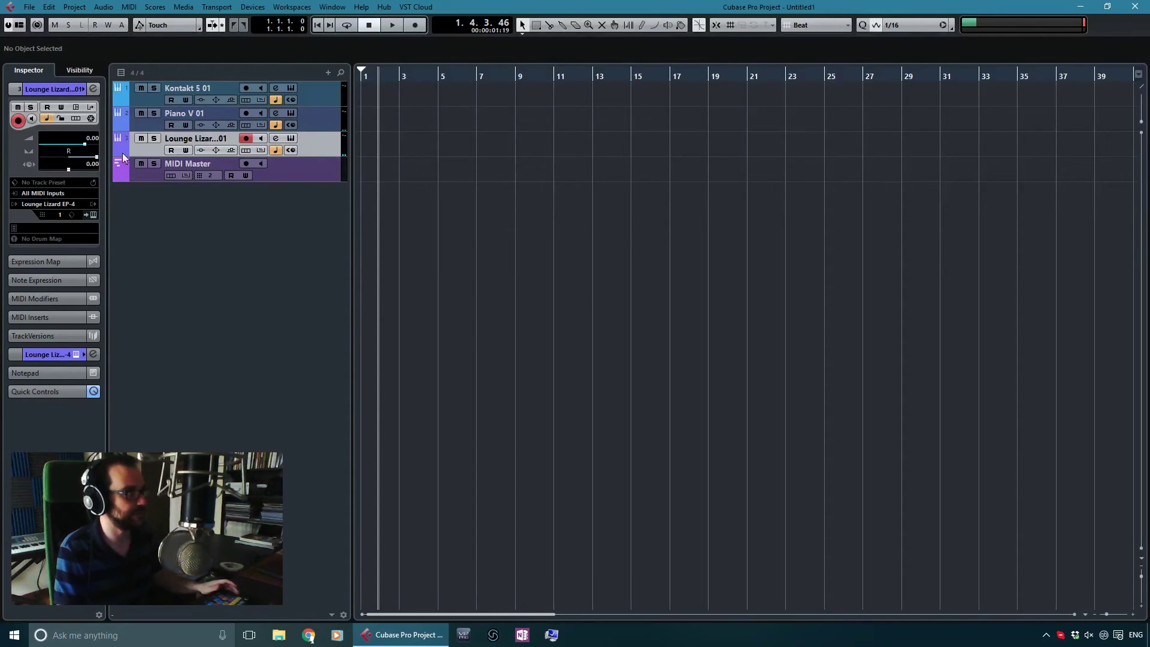
click(313, 175)
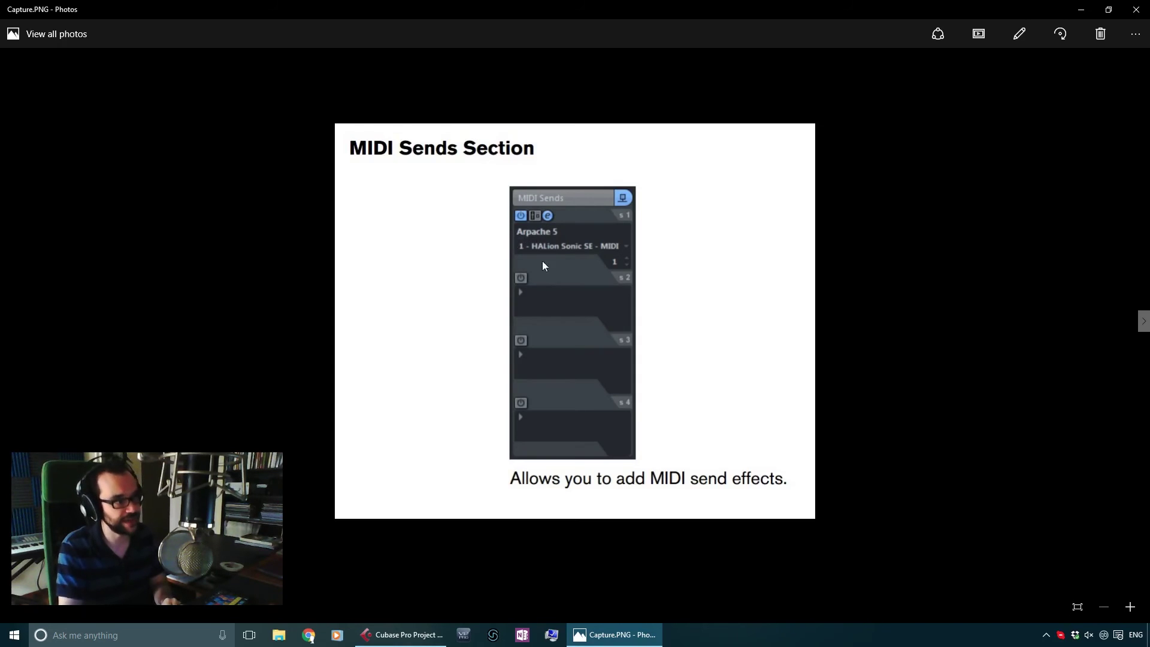
Advance to Capture2.PNG showing manual pages 682–683 on MIDI Sends.
key(Right)
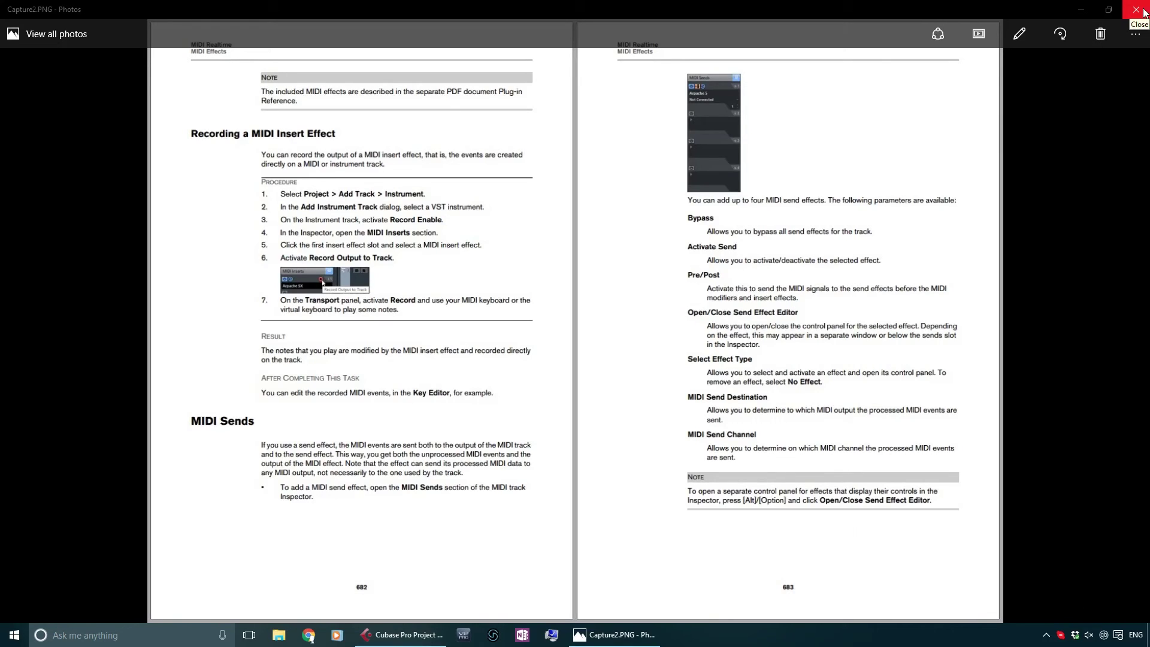
Close the Photos viewer showing the manual pages to return to the Cubase project.
click(1142, 12)
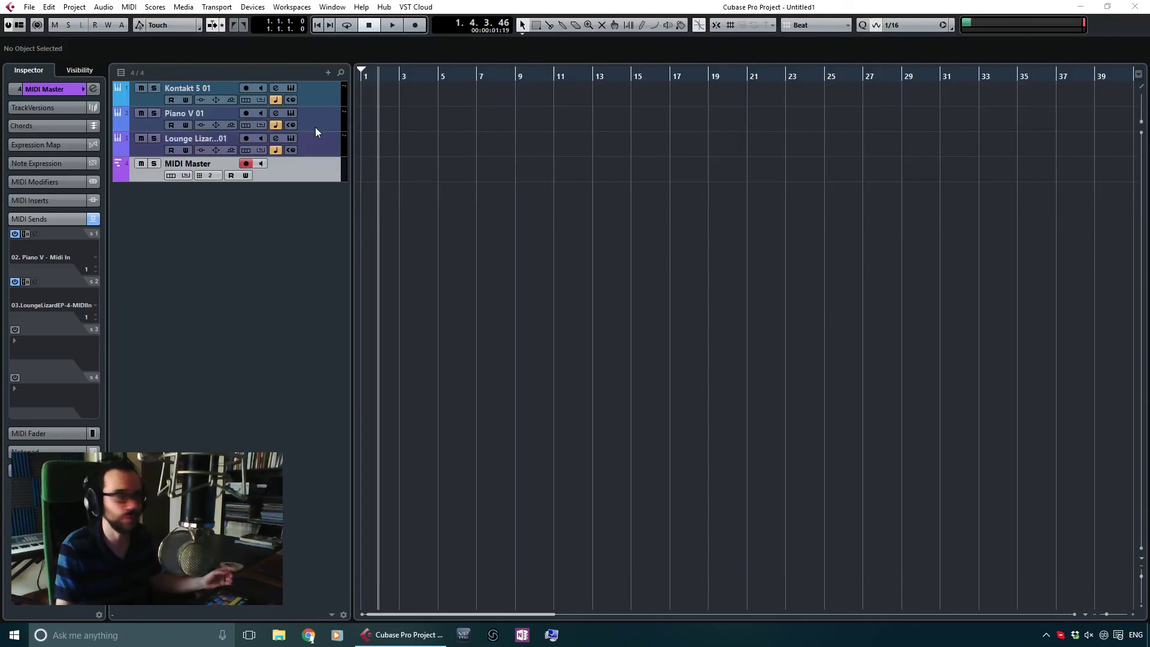
Expand MIDI Master's Inspector and check its routing, keeping output Not Connected and input All MIDI Inputs.
click(52, 90)
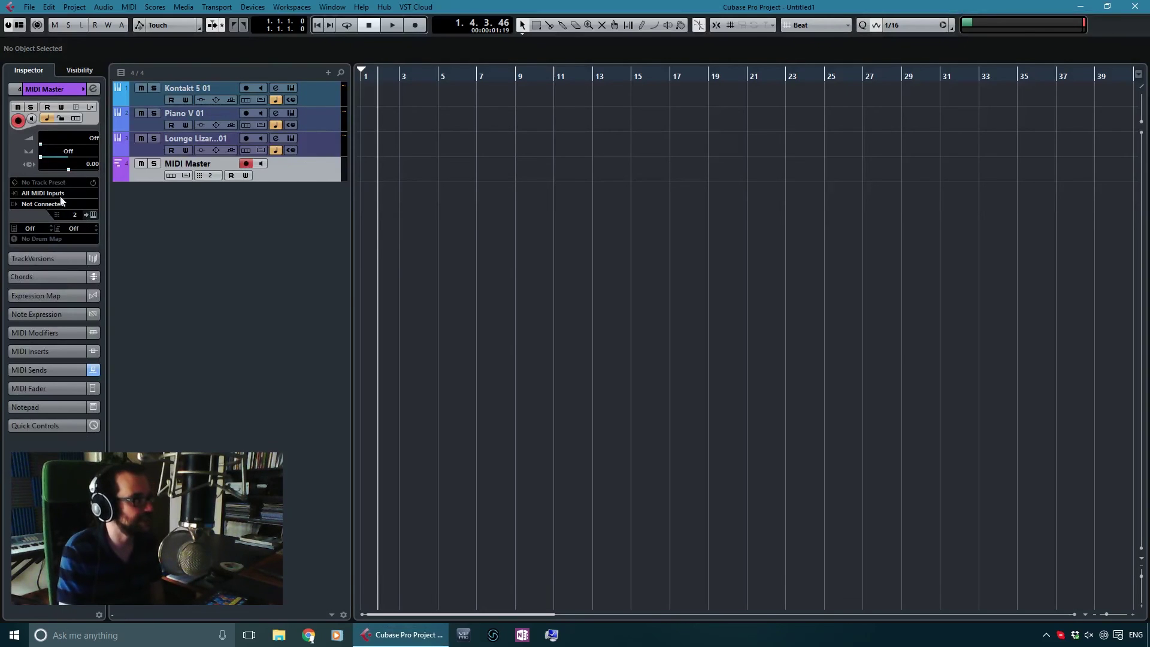
click(42, 204)
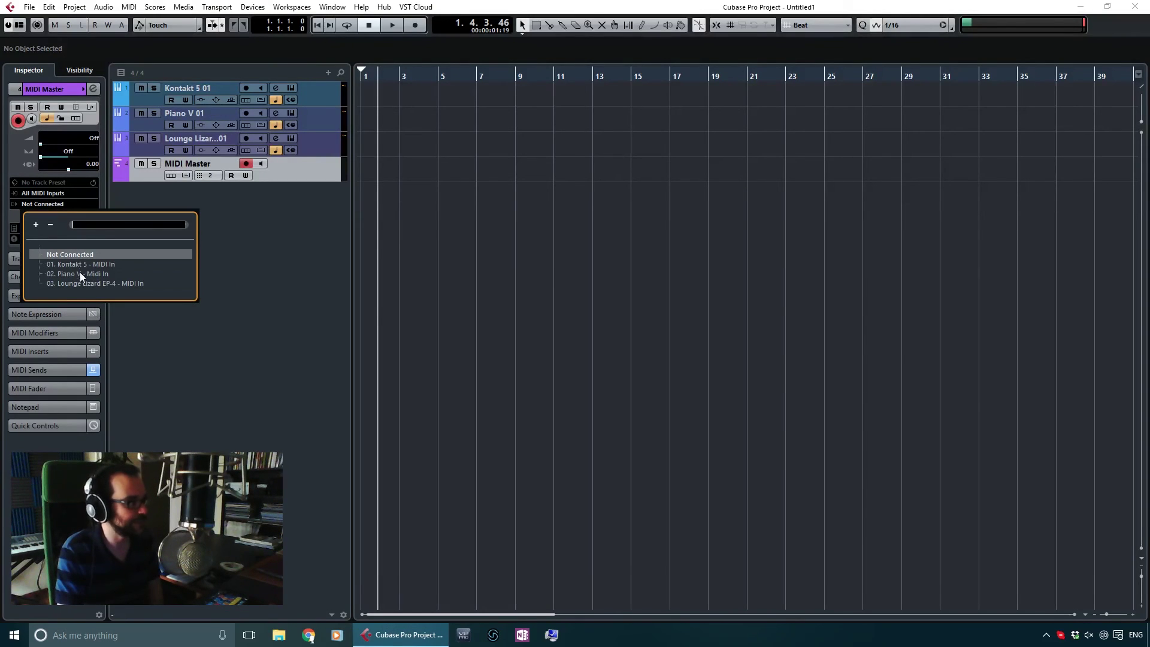
click(282, 335)
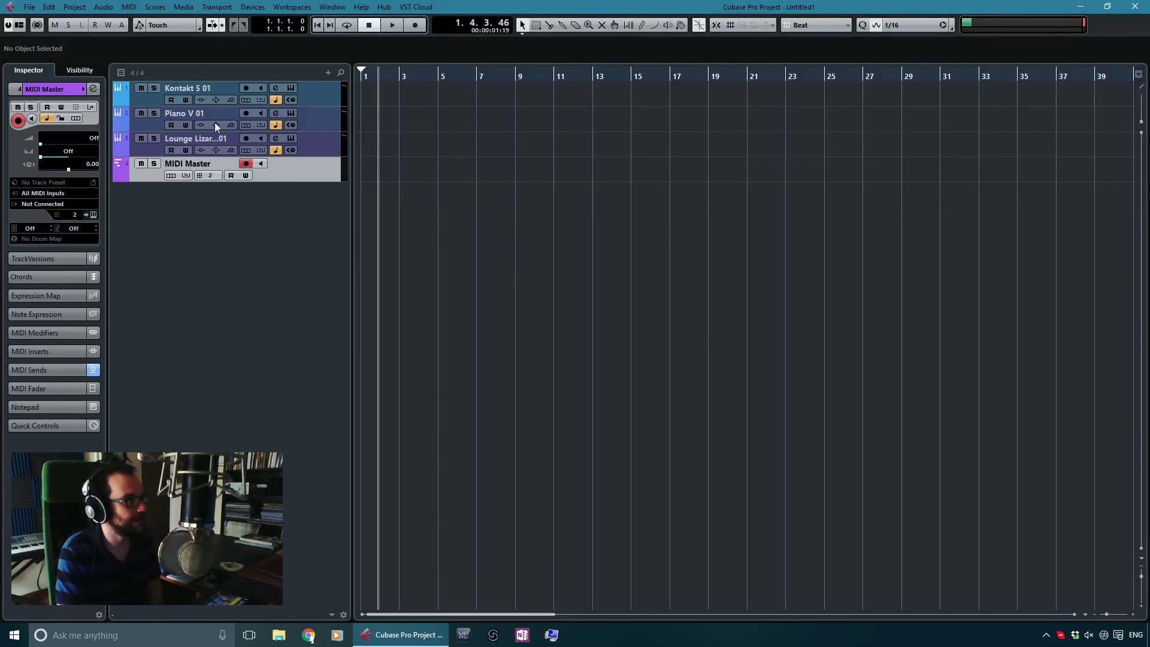
click(58, 194)
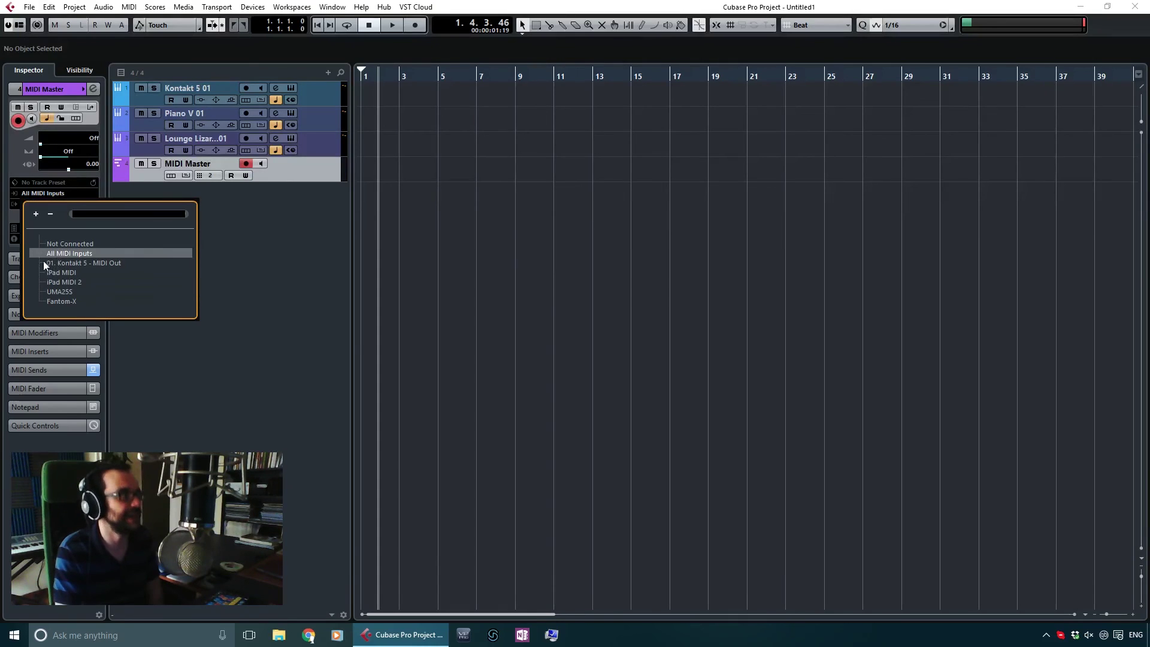
click(306, 293)
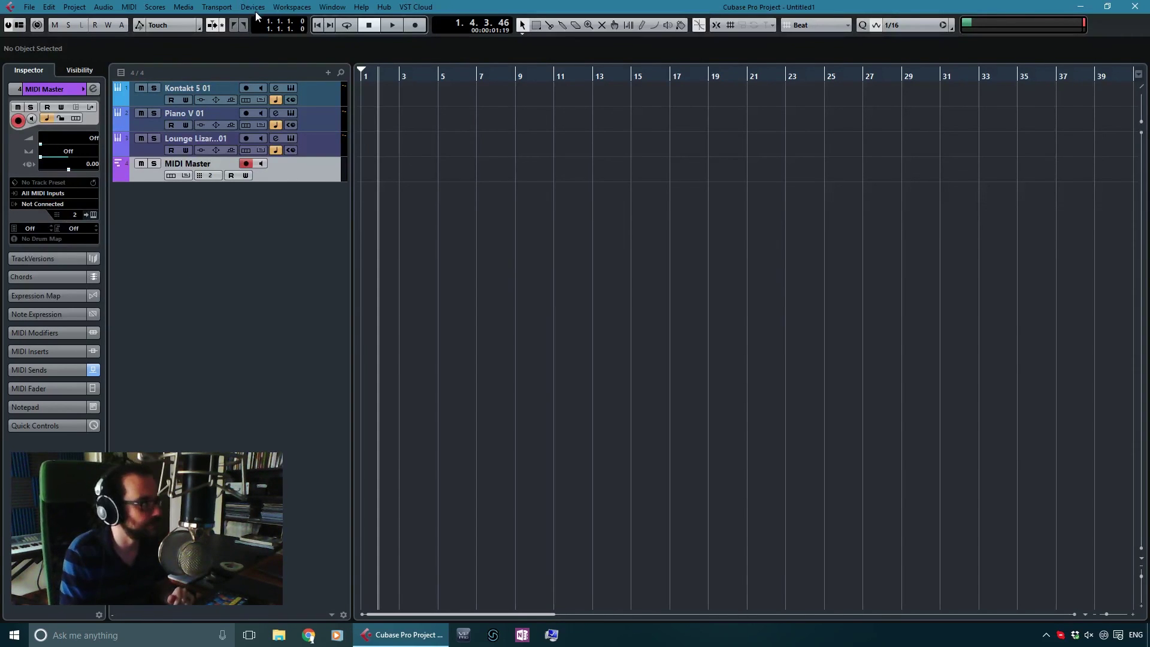
click(252, 8)
click(299, 324)
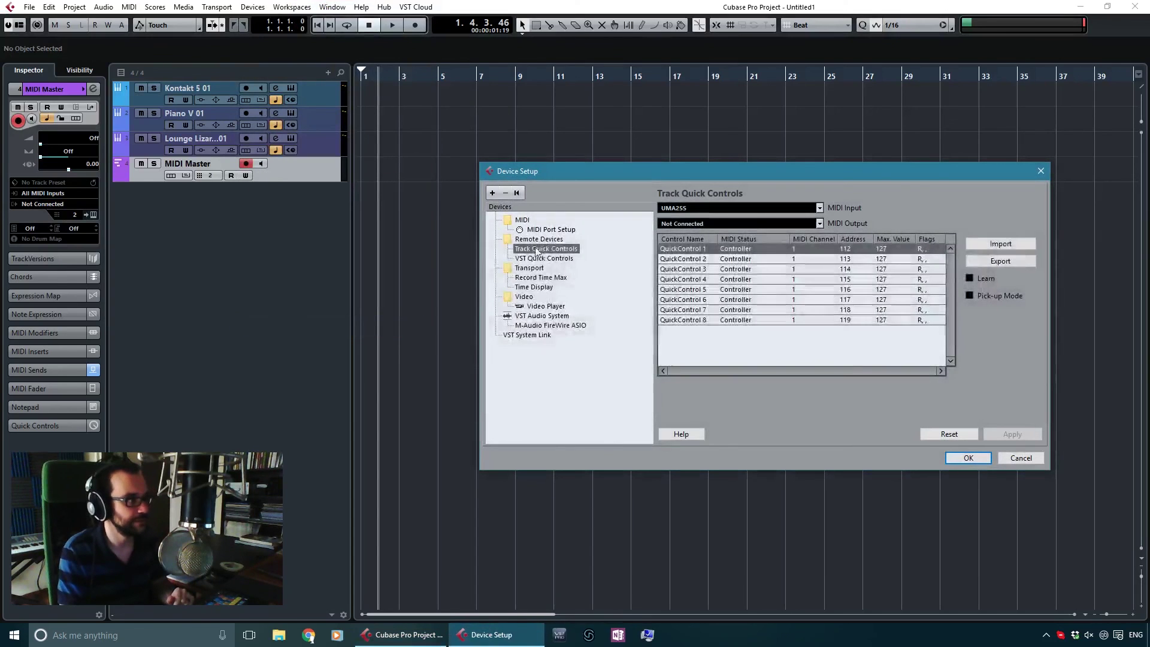
click(542, 230)
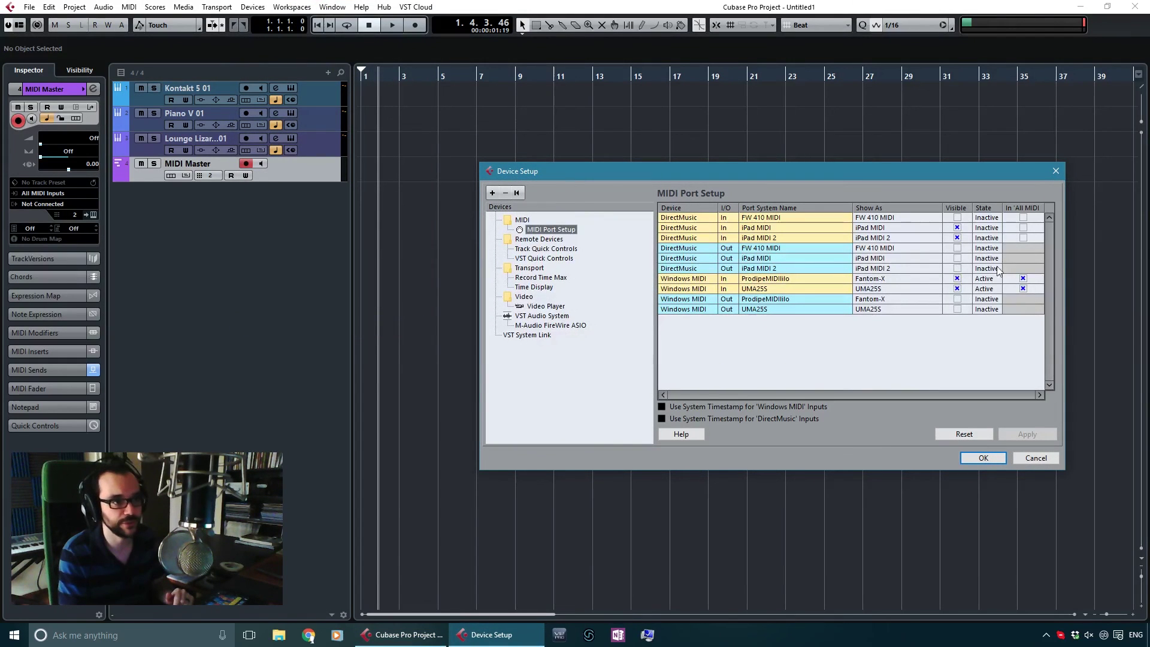
click(1056, 171)
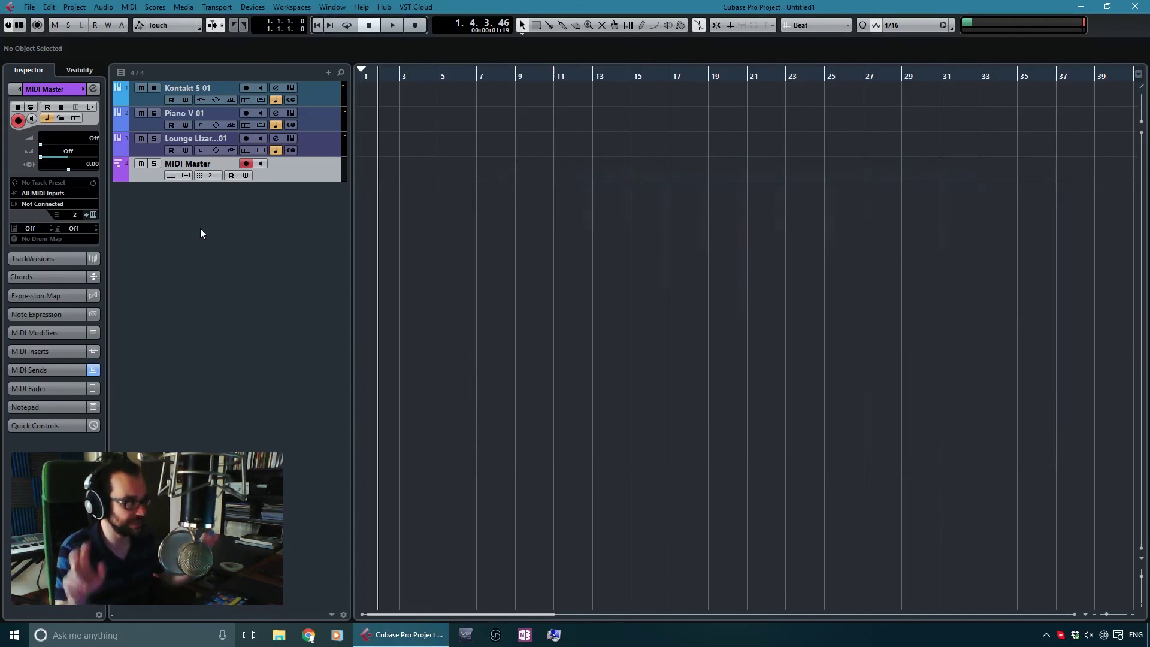
click(39, 193)
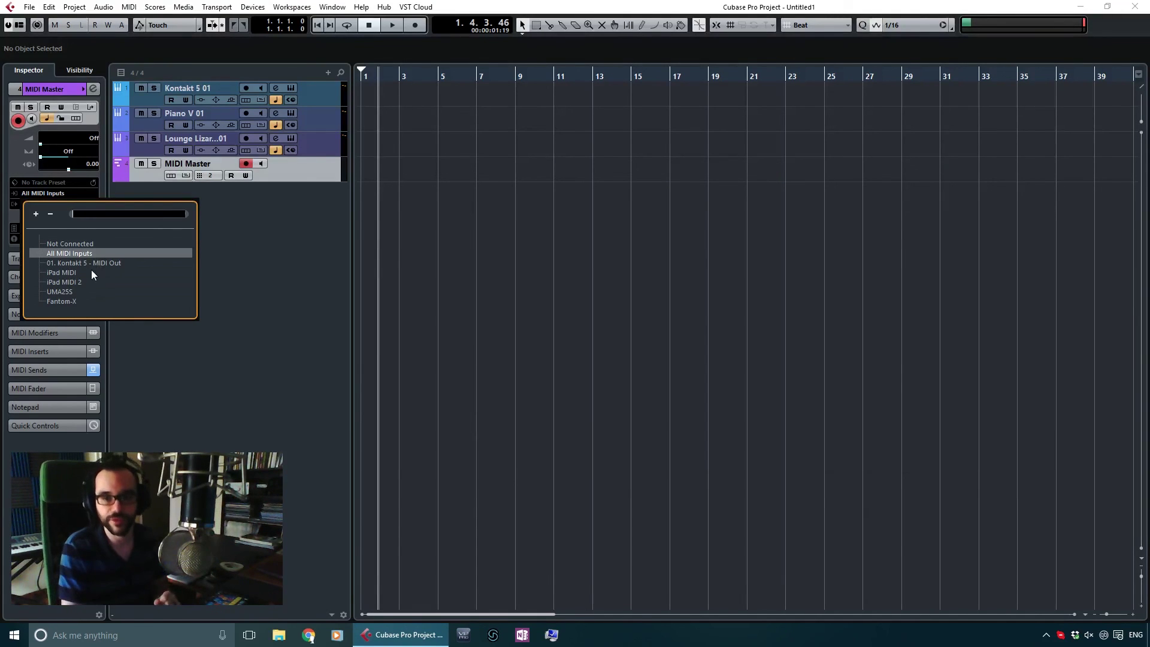
click(235, 275)
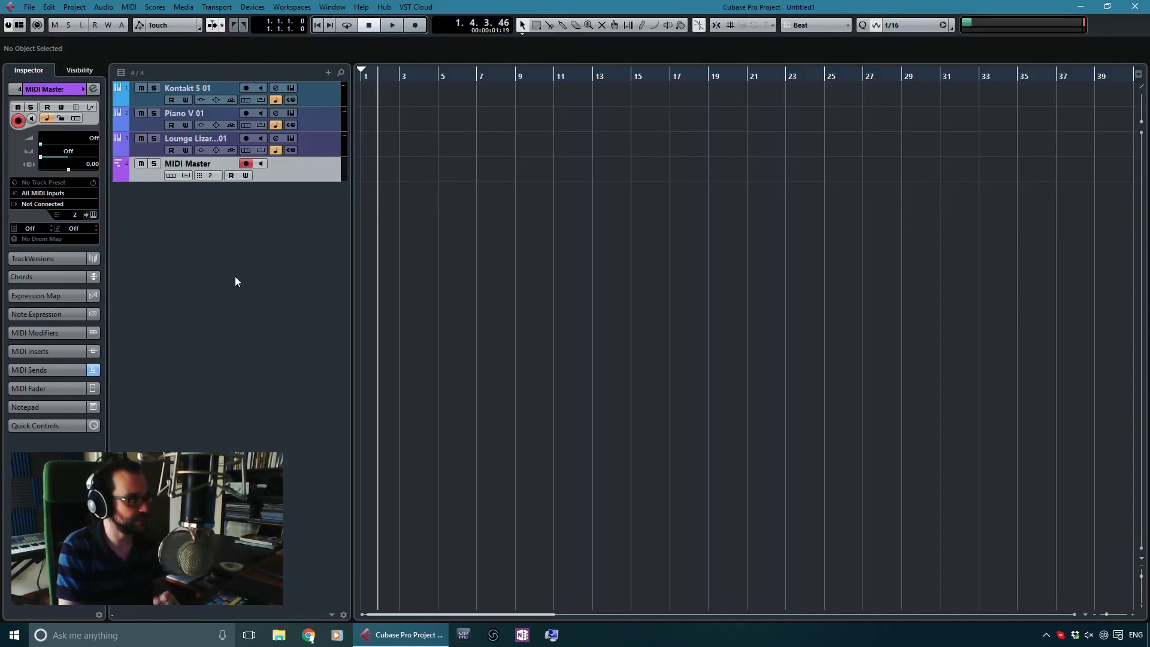
click(254, 323)
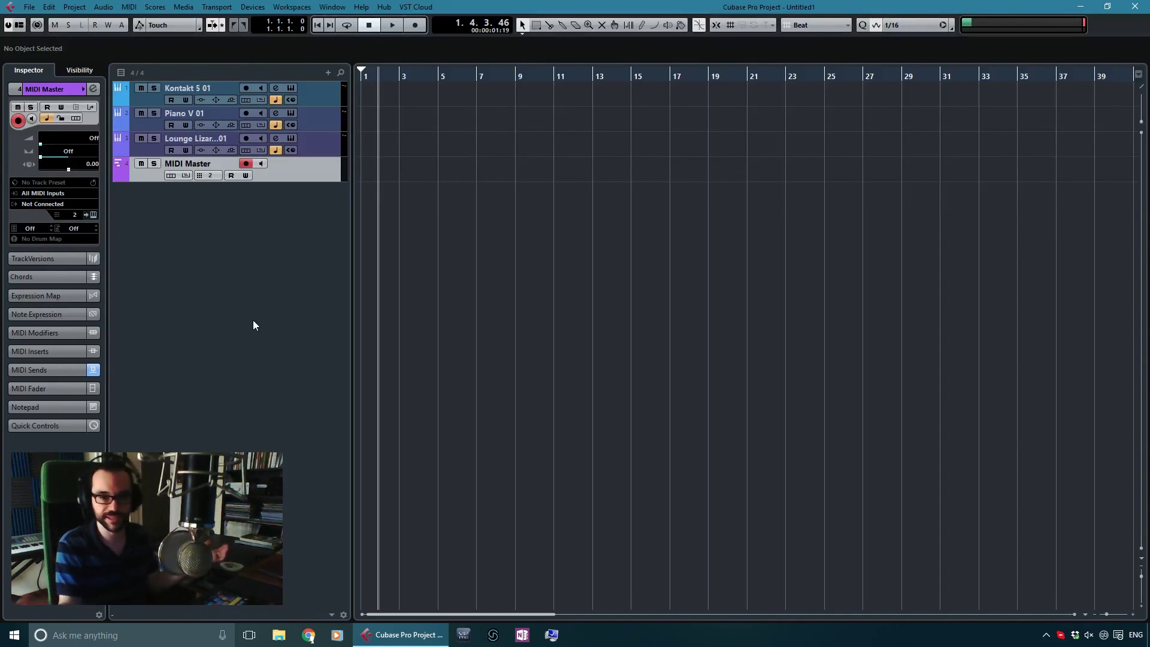
Select MIDI Master and reveal its MIDI Sends feeding Piano V and Lounge Lizard EP-4.
click(314, 146)
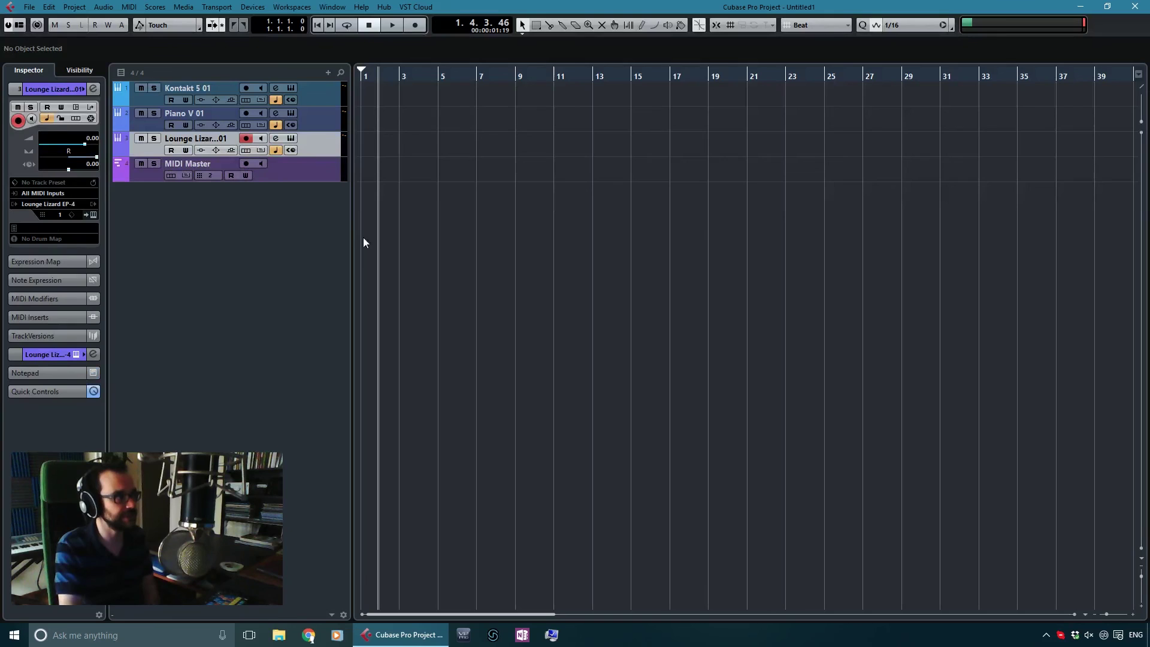
click(321, 178)
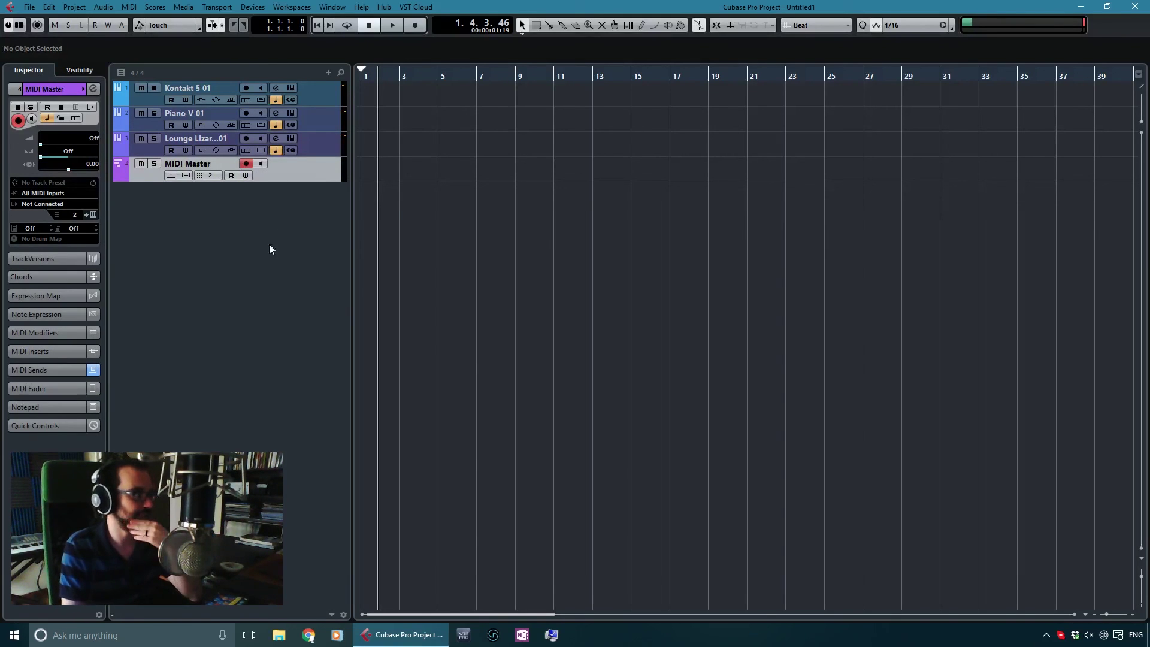
click(42, 369)
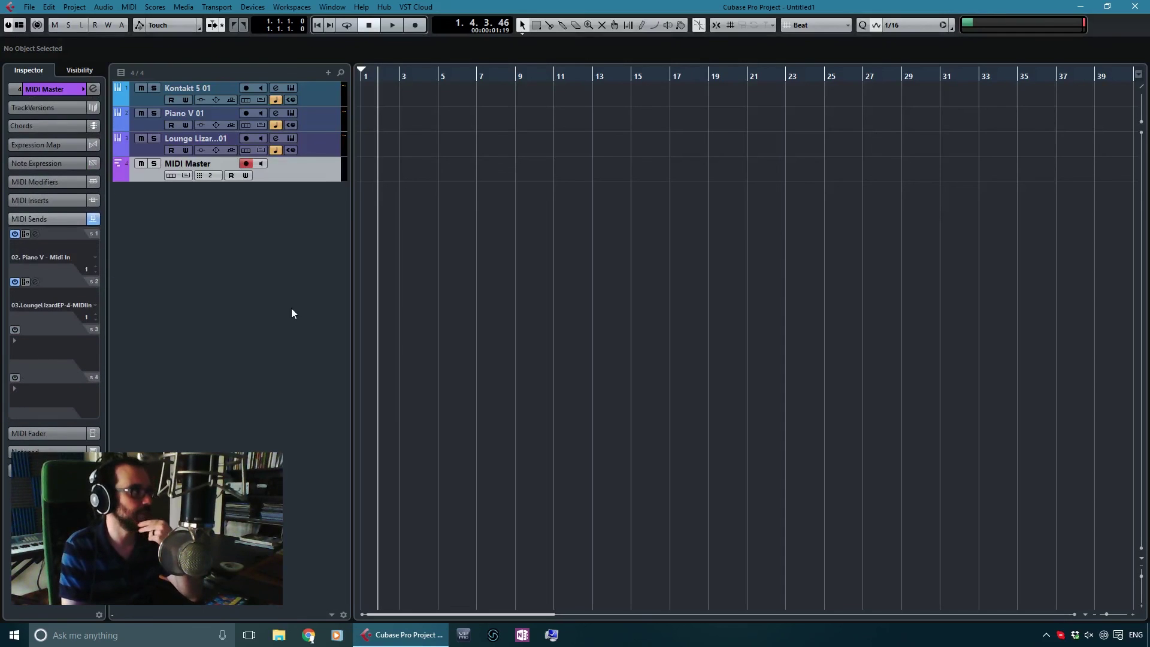